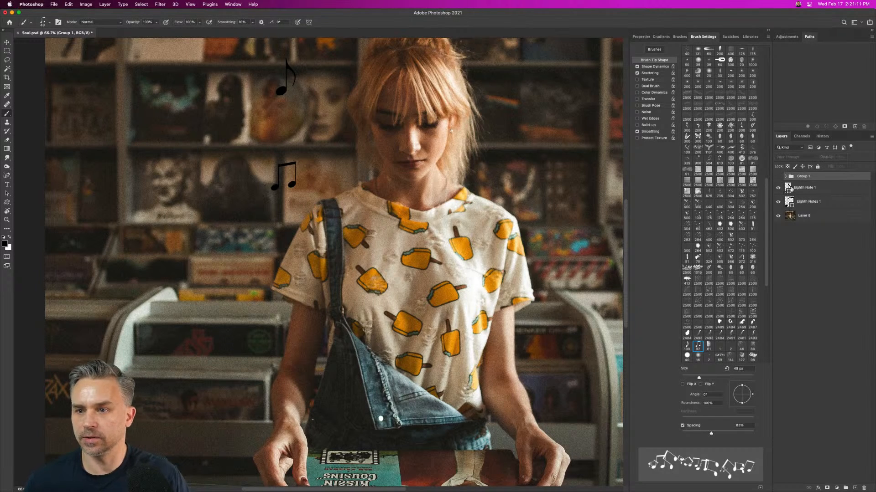
Create a new empty layer and position it directly below Group 1, above the note shape layers.
{"action": "left_click", "coordinate": [769, 31]}
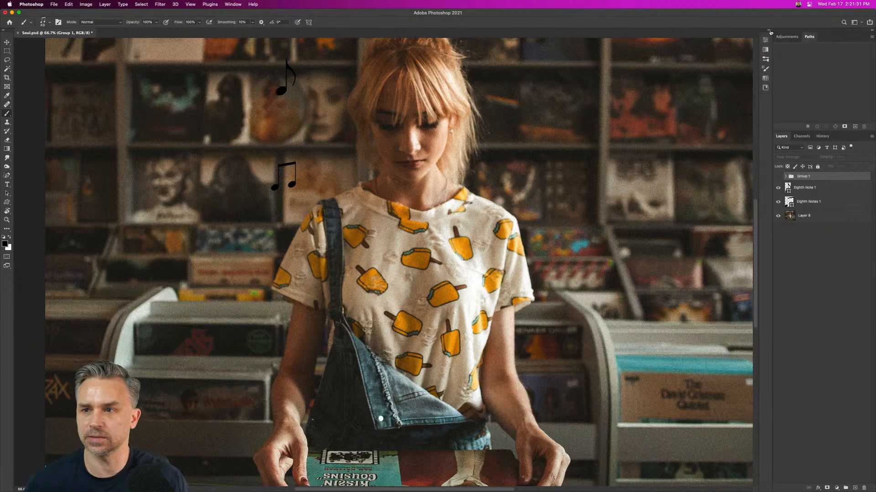
{"action": "left_click", "coordinate": [7, 50]}
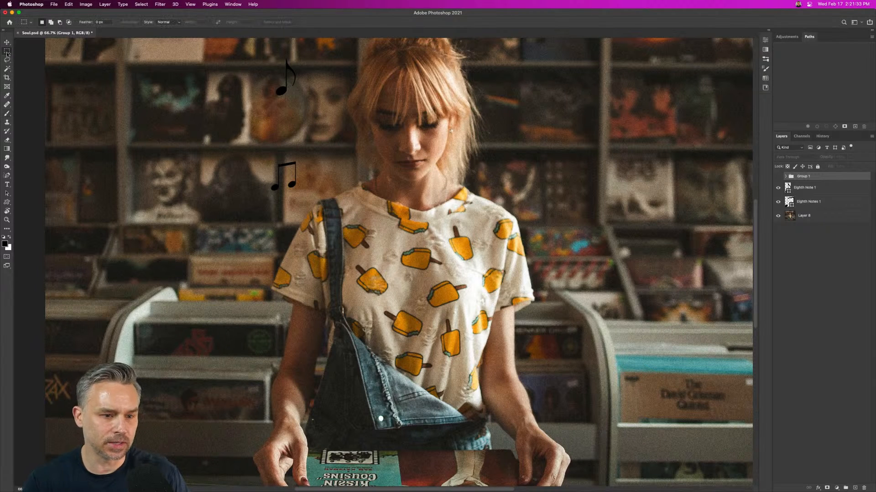
{"action": "left_click", "coordinate": [854, 488]}
{"action": "left_click_drag", "start_coordinate": [807, 202], "coordinate": [813, 200]}
Fill the entire new layer with white, clear the selection and view the document at 100%.
{"action": "key", "text": "super+a"}
{"action": "left_click", "coordinate": [8, 237]}
{"action": "key", "text": "shift+BackSpace"}
{"action": "key", "text": "Return"}
{"action": "key", "text": "super+d"}
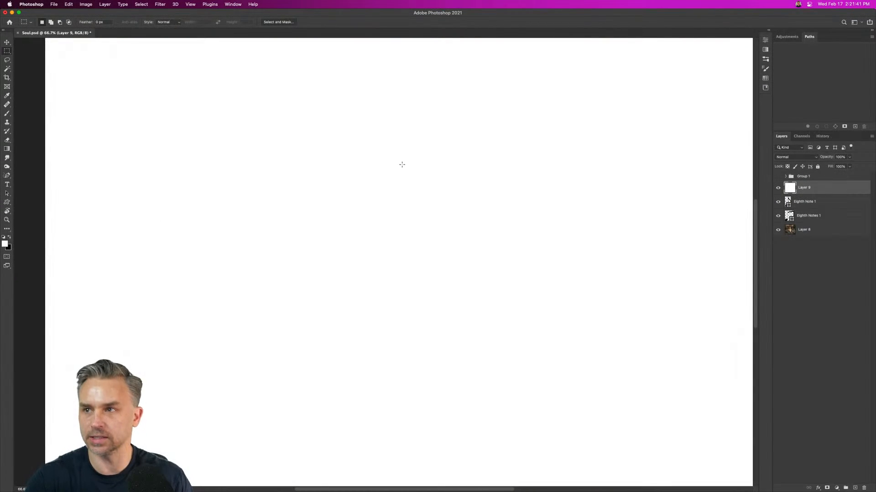
{"action": "key", "text": "super+1"}
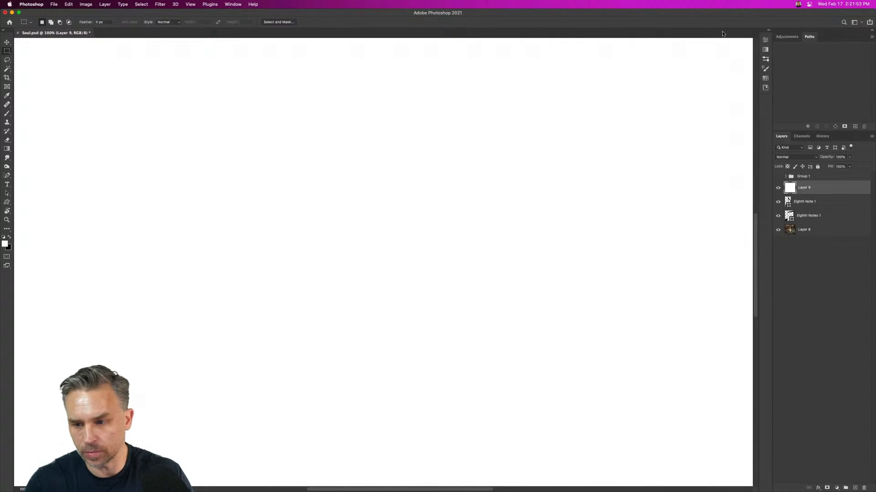
Bring up the list of brush preset groups.
{"action": "left_click", "coordinate": [770, 30]}
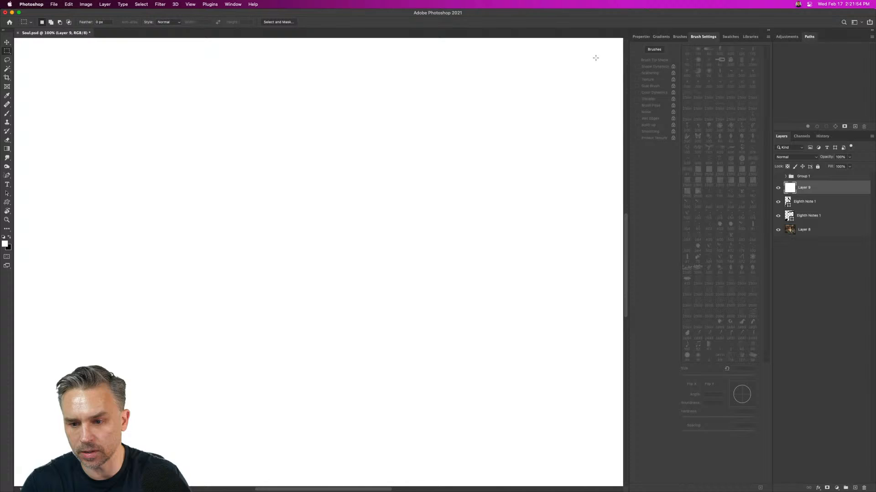
{"action": "left_click", "coordinate": [675, 37]}
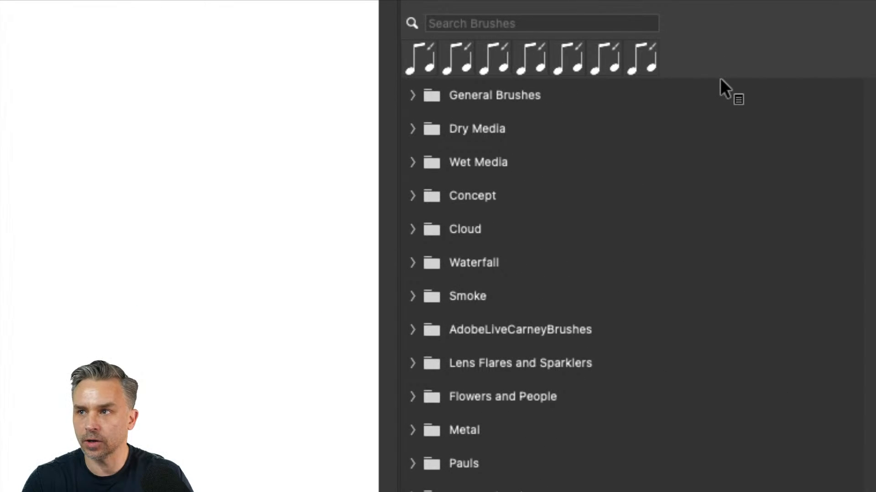
Look through the preference categories, including General, Interface, Workspace, Tools, Export, Performance, Technology Previews and Plugins, and cancel without changing anything.
{"action": "left_click", "coordinate": [29, 4]}
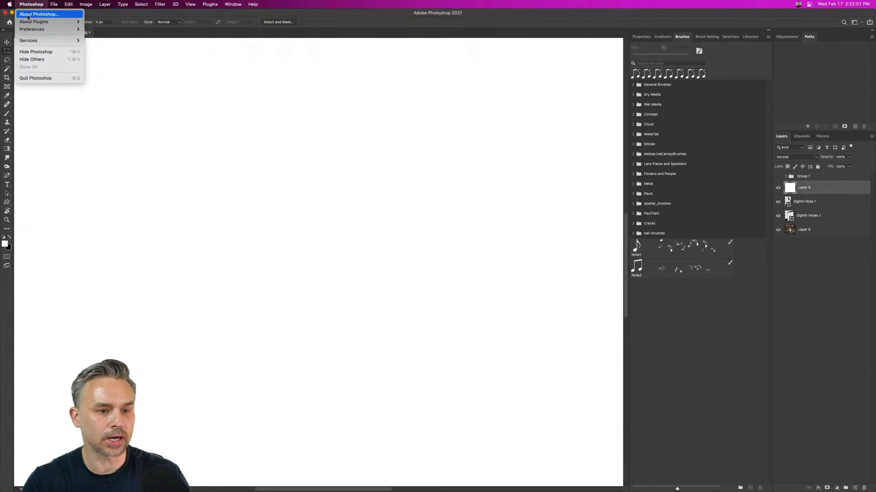
{"action": "mouse_move", "coordinate": [50, 29]}
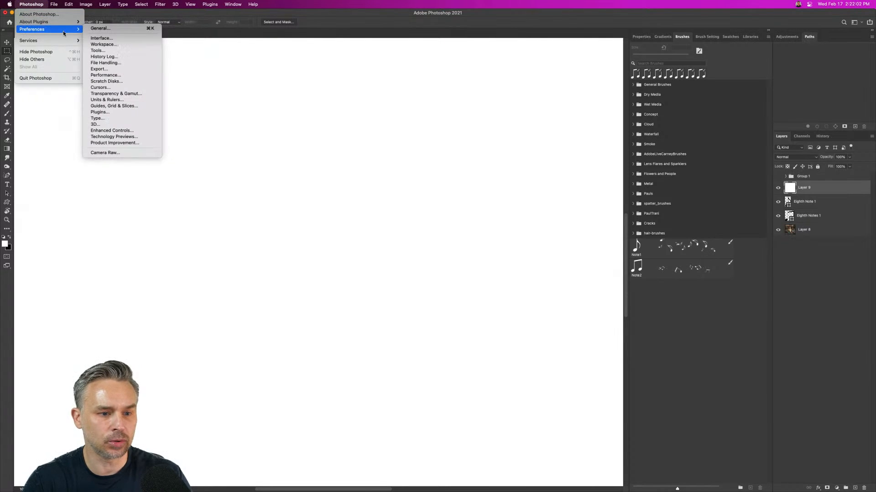
{"action": "left_click", "coordinate": [104, 29]}
{"action": "left_click_drag", "start_coordinate": [320, 97], "coordinate": [428, 99]}
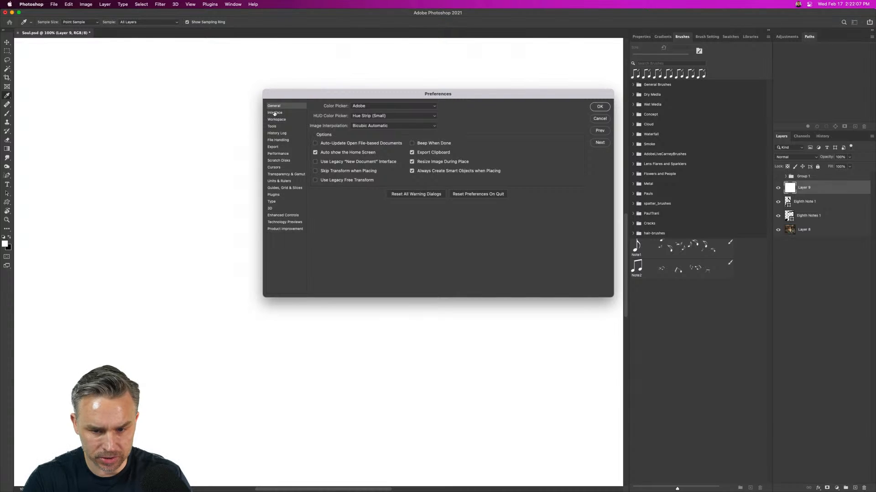
{"action": "left_click", "coordinate": [274, 113]}
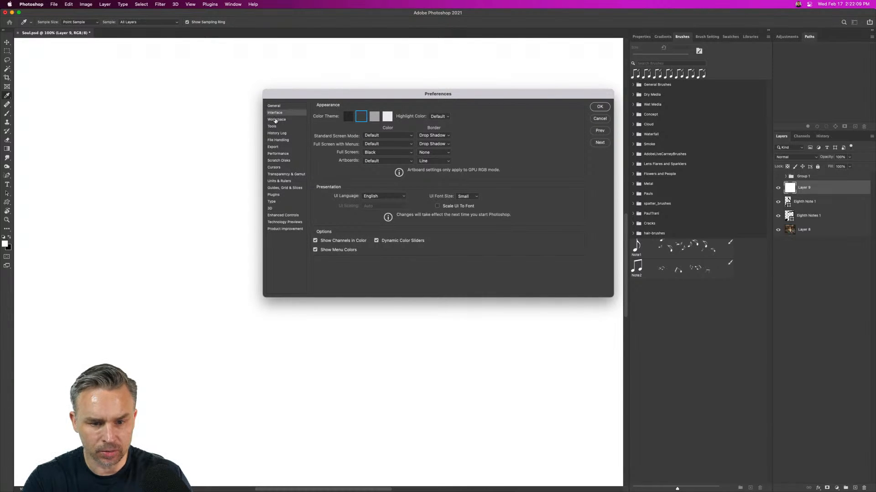
{"action": "left_click", "coordinate": [275, 120]}
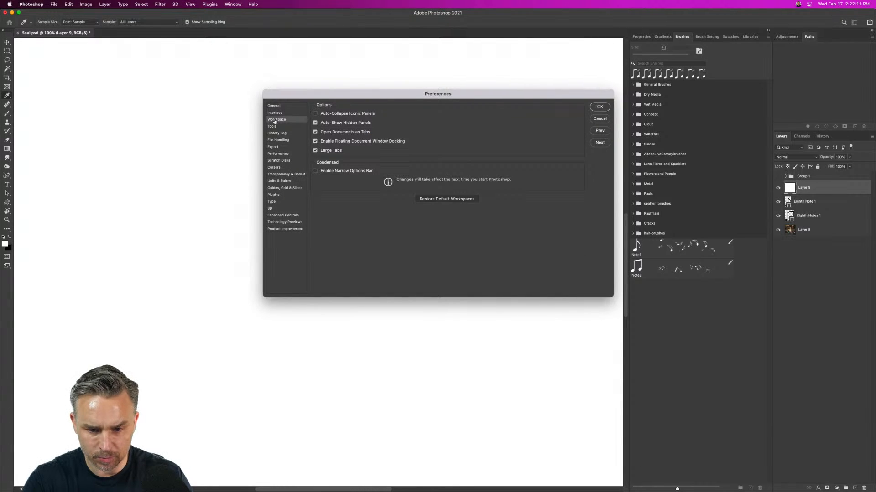
{"action": "left_click", "coordinate": [272, 128]}
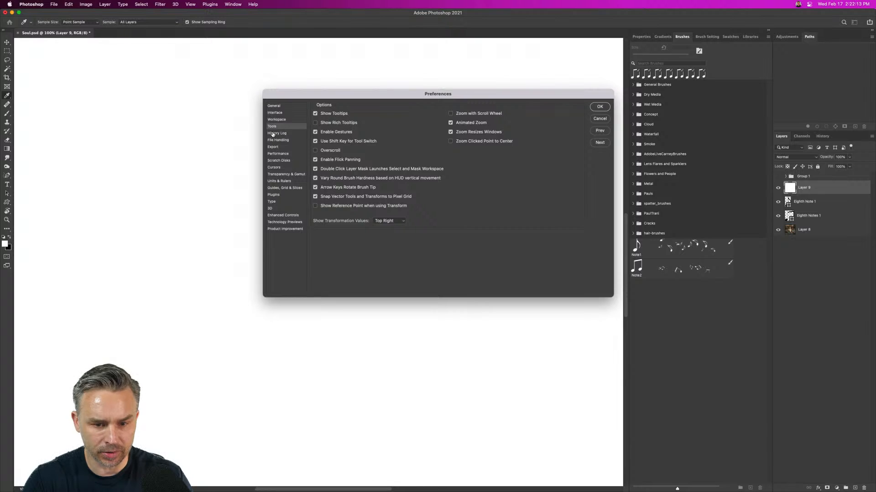
{"action": "left_click", "coordinate": [273, 134]}
{"action": "left_click", "coordinate": [273, 141]}
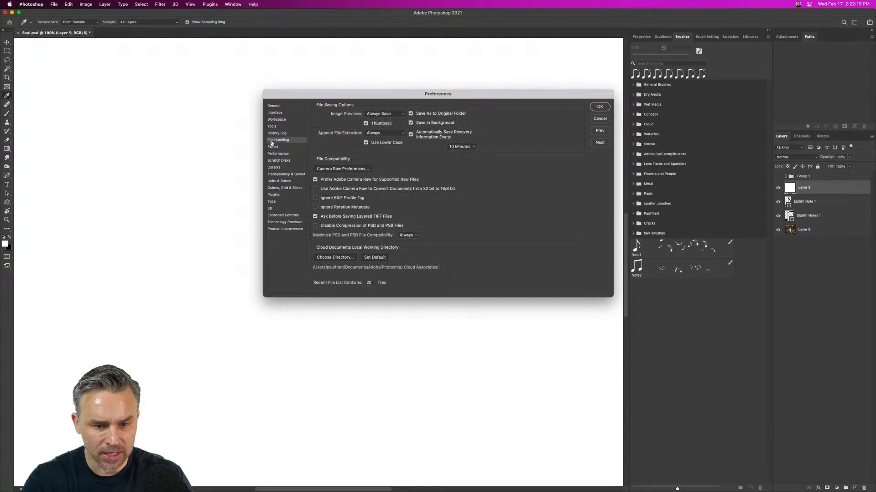
{"action": "left_click", "coordinate": [274, 148]}
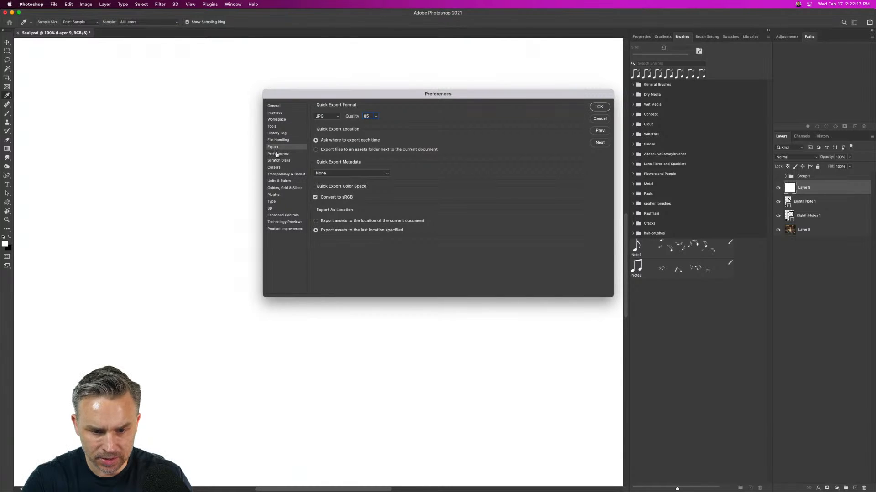
{"action": "left_click", "coordinate": [277, 155]}
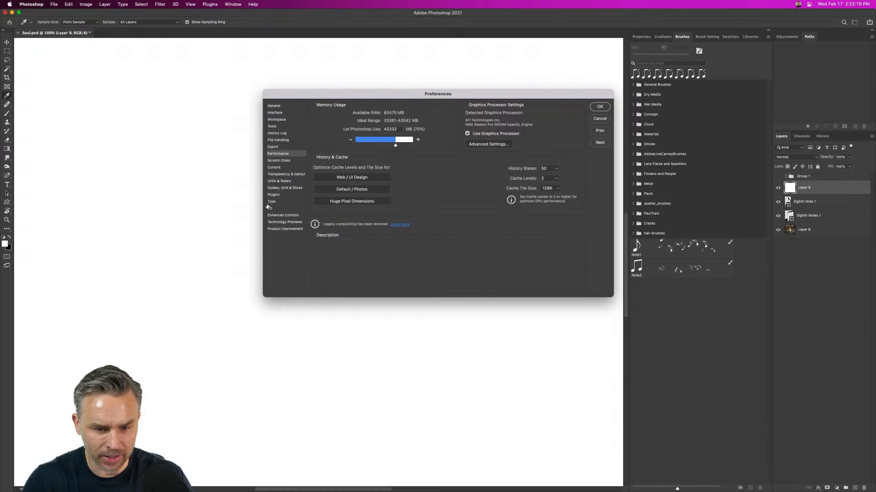
{"action": "left_click", "coordinate": [275, 217]}
{"action": "left_click", "coordinate": [277, 223]}
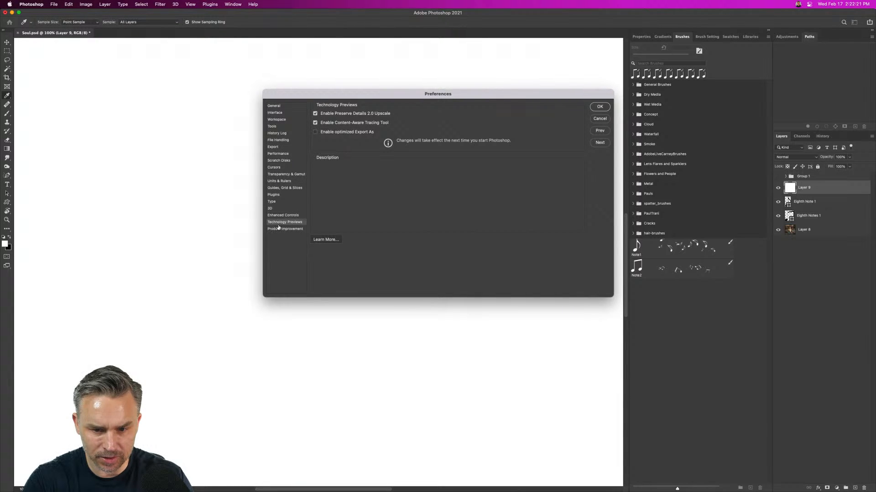
{"action": "left_click", "coordinate": [278, 229]}
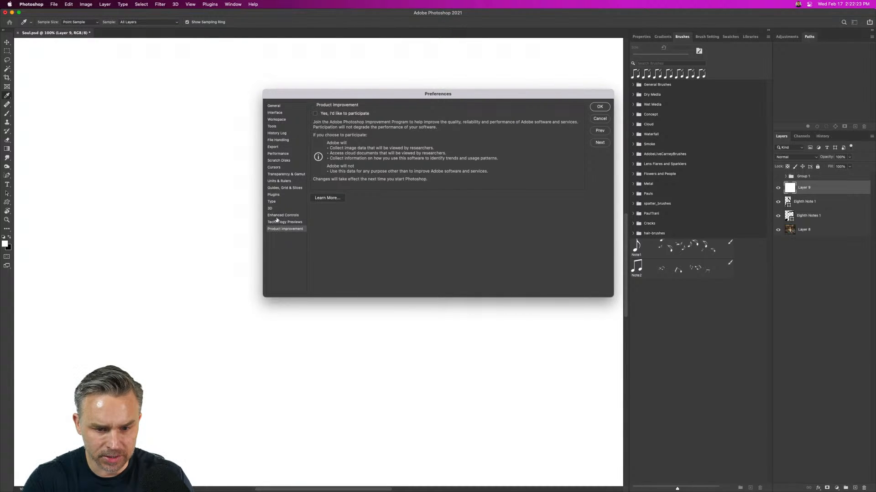
{"action": "left_click", "coordinate": [273, 195]}
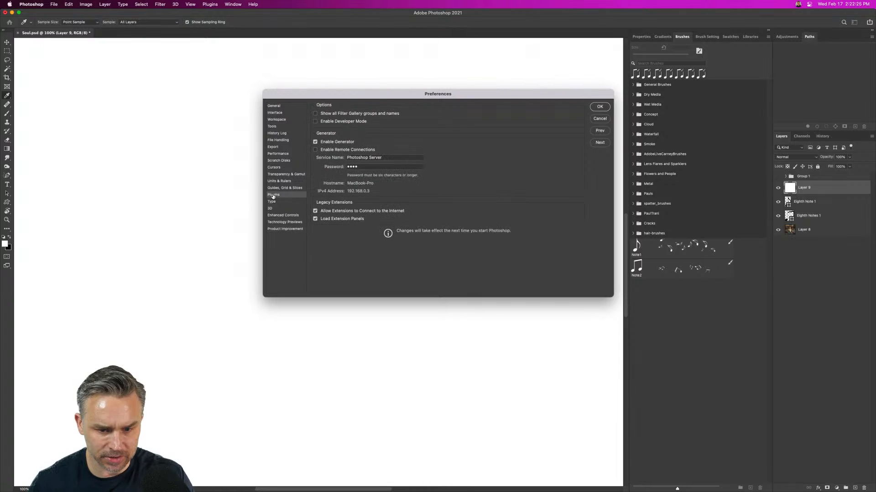
{"action": "left_click", "coordinate": [274, 113]}
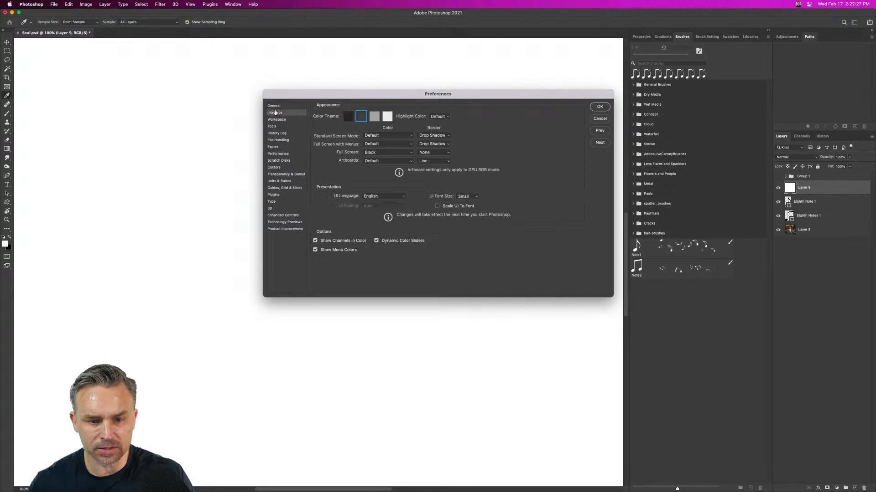
{"action": "left_click", "coordinate": [274, 105]}
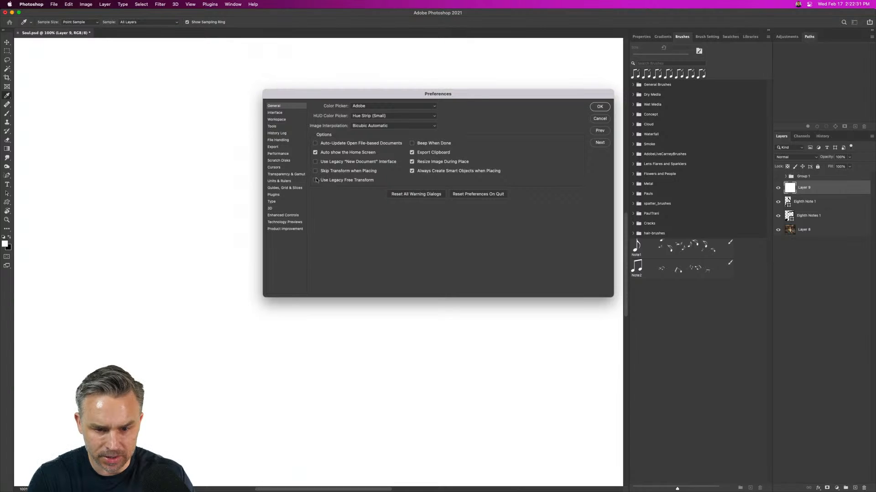
{"action": "left_click", "coordinate": [599, 118]}
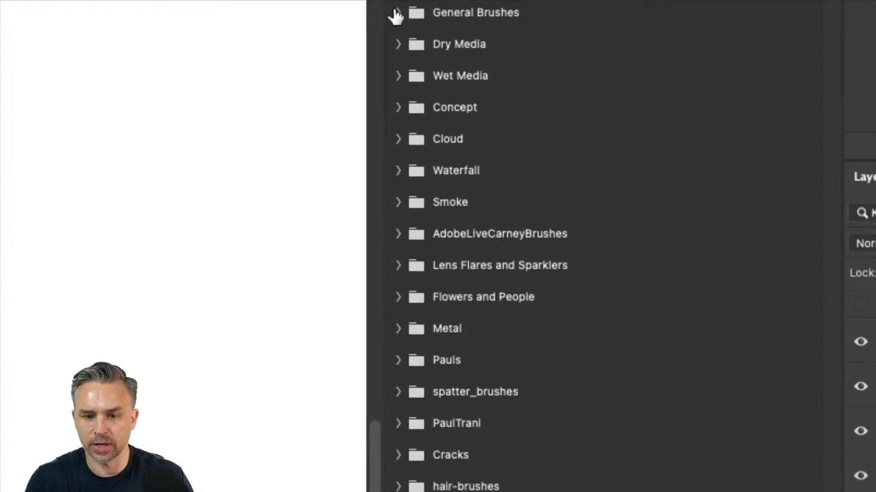
Paint a trial curved black stroke on the white layer with the Hard Round brush from General Brushes and undo it.
{"action": "left_click", "coordinate": [400, 67]}
{"action": "left_click", "coordinate": [488, 173]}
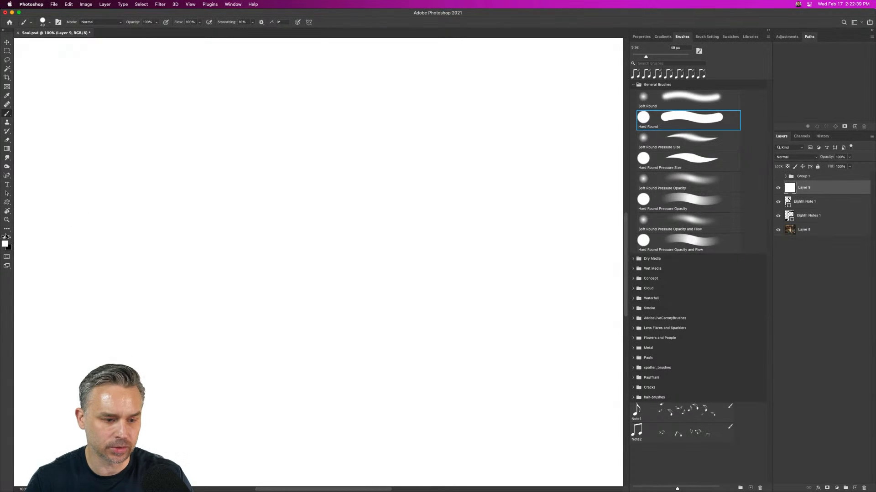
{"action": "mouse_move", "coordinate": [141, 218]}
{"action": "left_mouse_down"}
{"action": "mouse_move", "coordinate": [459, 162]}
{"action": "mouse_move", "coordinate": [459, 352]}
{"action": "left_mouse_up"}
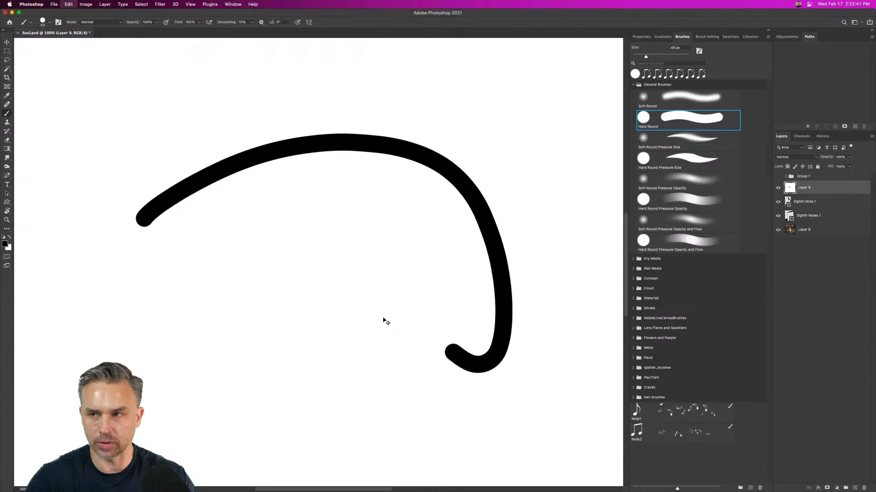
{"action": "key", "text": "ctrl+z"}
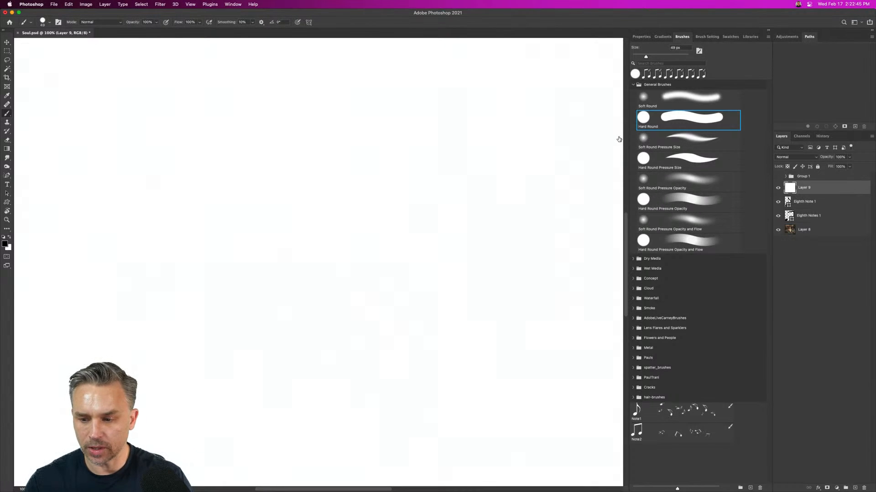
Examine the Custom Shape tool's enlarged shape picker and its options for appending and importing shapes.
{"action": "left_click", "coordinate": [7, 202]}
{"action": "left_click", "coordinate": [273, 23]}
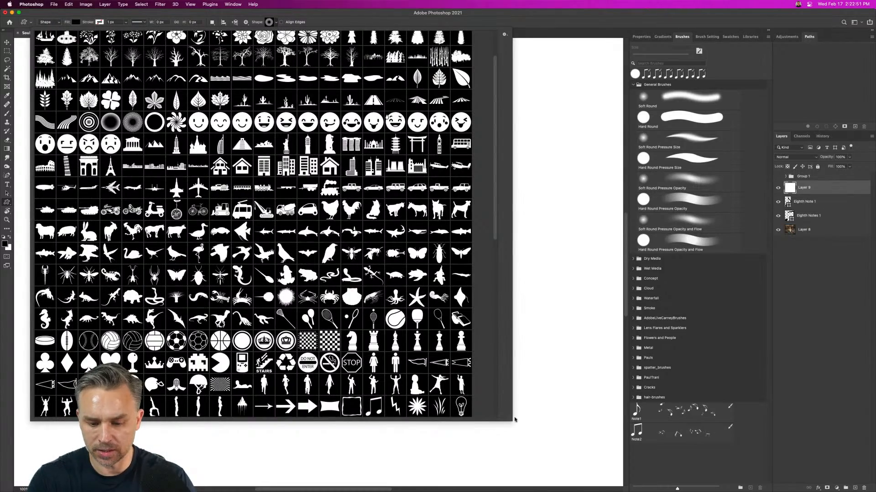
{"action": "left_click_drag", "start_coordinate": [510, 419], "coordinate": [657, 418]}
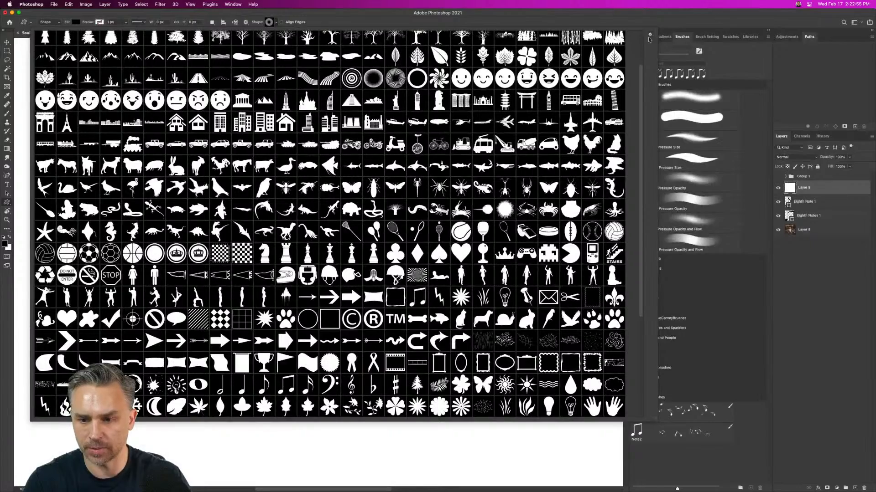
{"action": "left_click", "coordinate": [650, 35]}
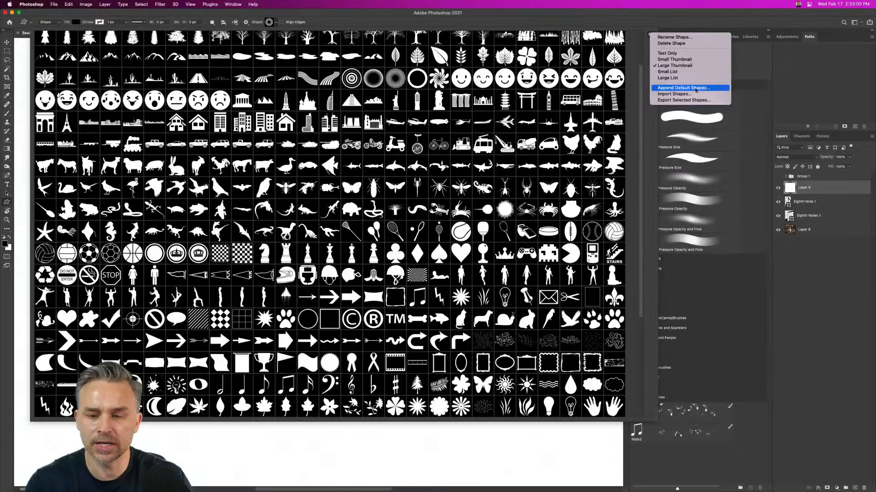
{"action": "left_click", "coordinate": [677, 231]}
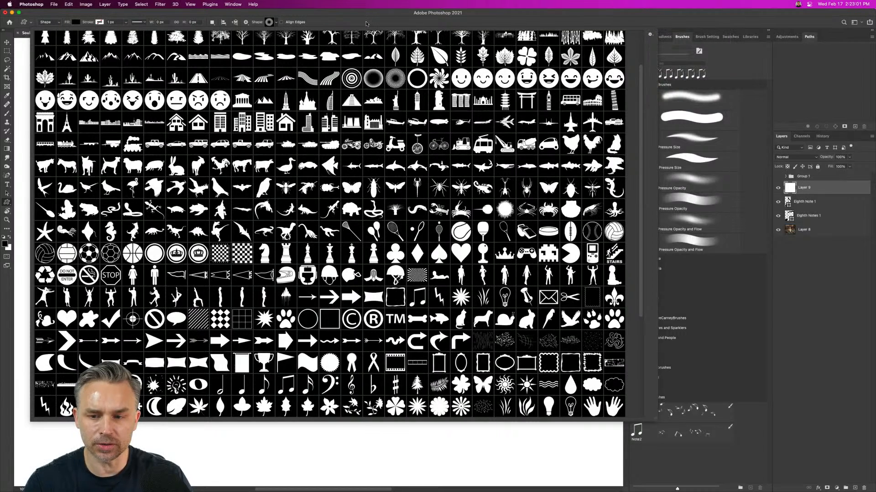
{"action": "left_click", "coordinate": [269, 22]}
Open the full shapes library and place a beamed eighth notes shape and a single eighth note shape on the white canvas.
{"action": "left_click", "coordinate": [233, 5]}
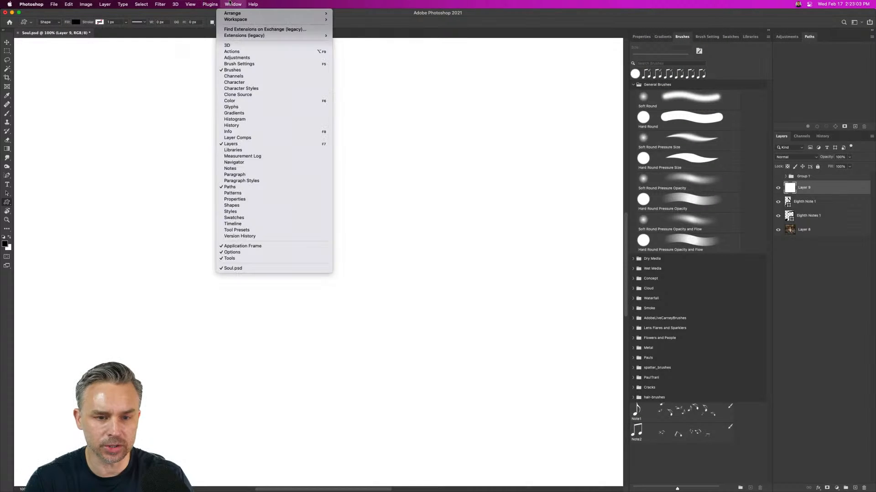
{"action": "left_click", "coordinate": [257, 207]}
{"action": "left_click_drag", "start_coordinate": [294, 48], "coordinate": [384, 54]}
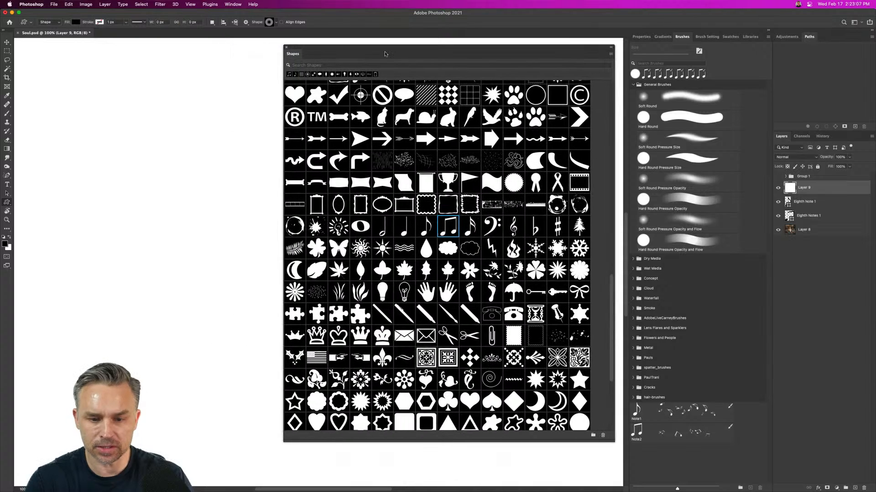
{"action": "left_click_drag", "start_coordinate": [448, 226], "coordinate": [187, 236]}
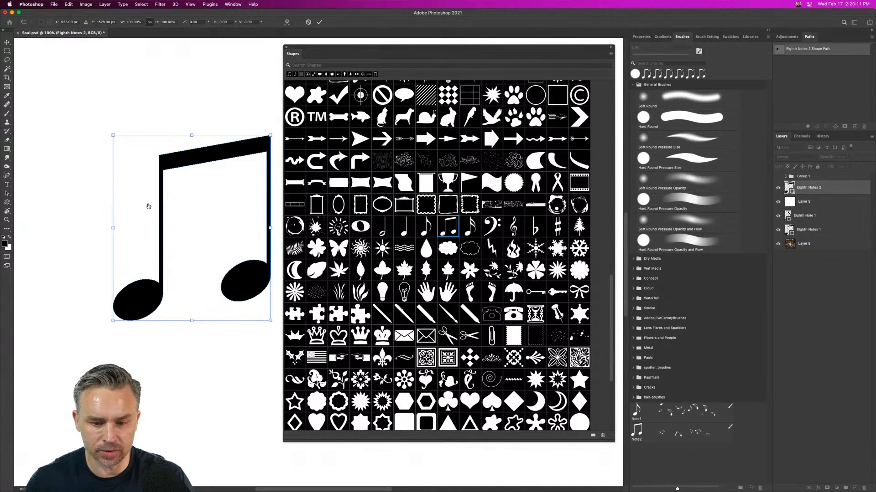
{"action": "key", "text": "Return"}
{"action": "left_click_drag", "start_coordinate": [422, 224], "coordinate": [91, 189]}
{"action": "key", "text": "Return"}
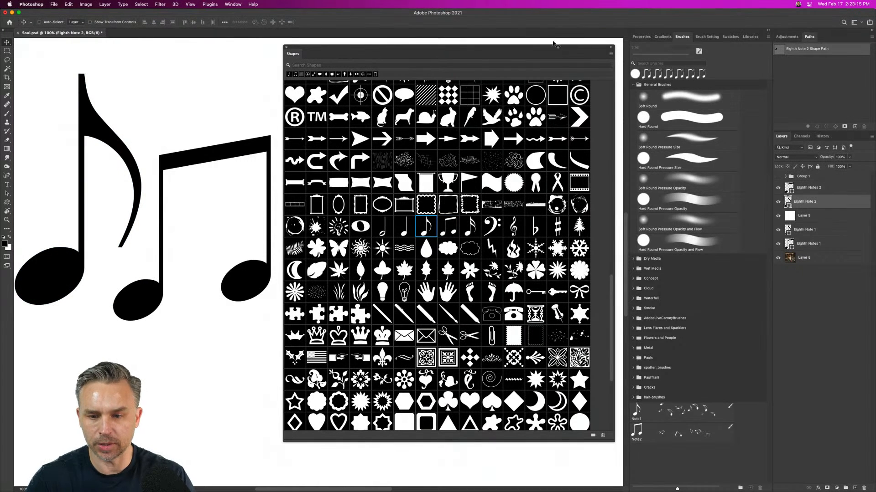
Check the shapes library's options for Append Default Shapes and Legacy Shapes and More, and browse the available shapes.
{"action": "left_click", "coordinate": [610, 54]}
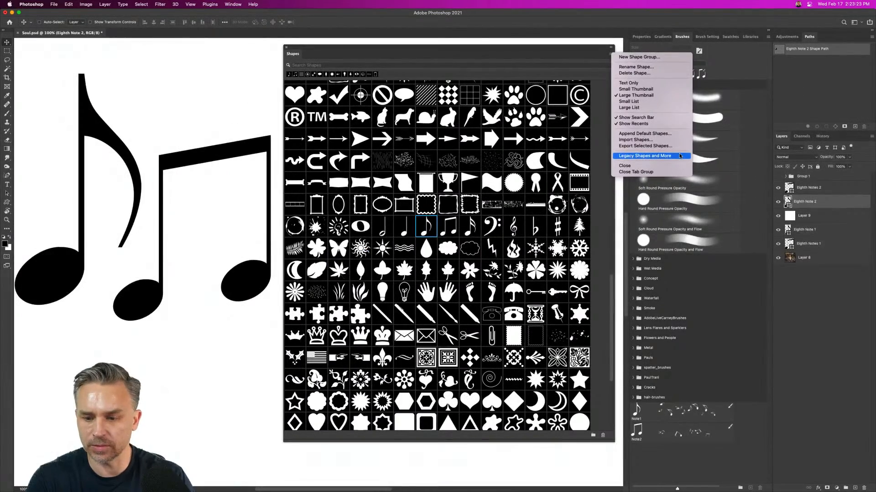
{"action": "left_click", "coordinate": [683, 137]}
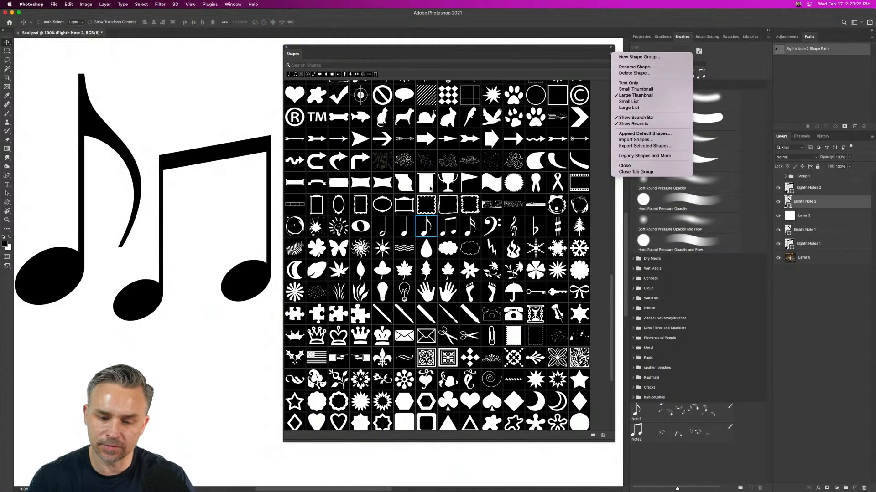
{"action": "scroll", "coordinate": [327, 124], "scroll_direction": "down", "scroll_amount": 5}
{"action": "scroll", "coordinate": [329, 130], "scroll_direction": "up", "scroll_amount": 8}
{"action": "scroll", "coordinate": [329, 131], "scroll_direction": "down", "scroll_amount": 8}
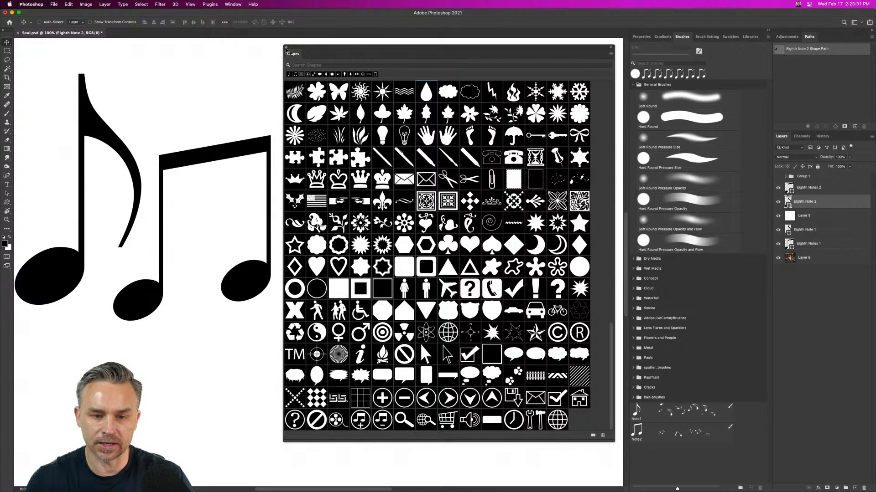
Scale down both black note shapes together near the canvas middle and separate the beamed eighth notes from the single note.
{"action": "left_click", "coordinate": [285, 47]}
{"action": "key", "text": "super+0"}
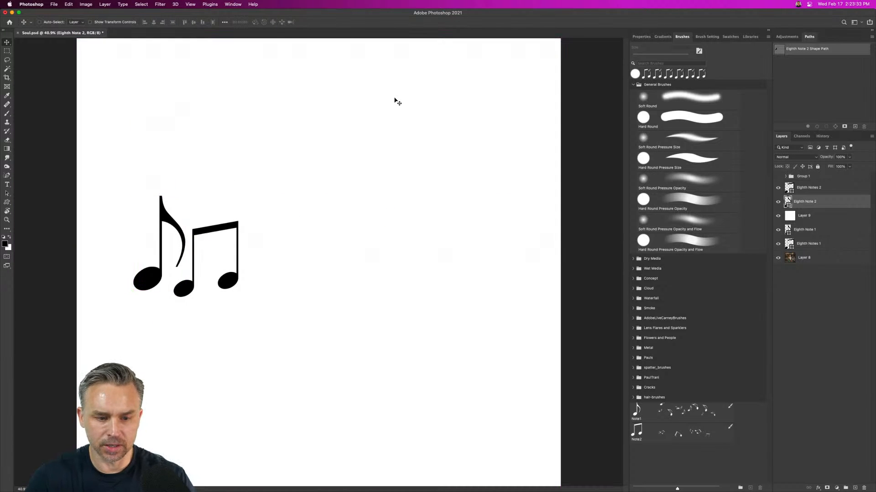
{"action": "left_click", "coordinate": [821, 189], "text": "shift"}
{"action": "key", "text": "super+t"}
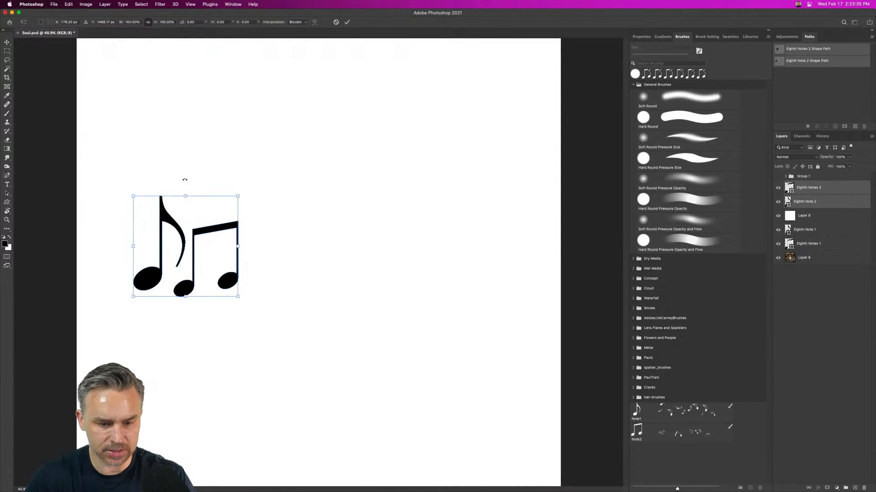
{"action": "left_click_drag", "start_coordinate": [134, 195], "coordinate": [339, 190]}
{"action": "key", "text": "Return"}
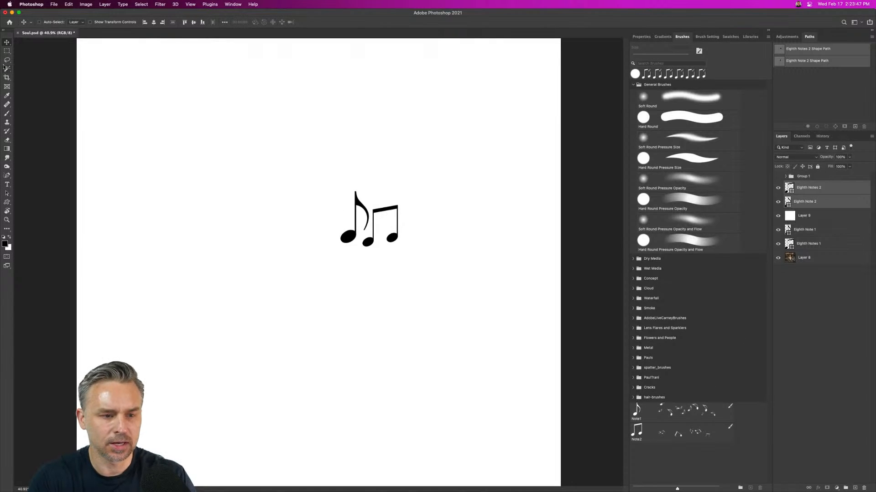
{"action": "left_click", "coordinate": [814, 187]}
{"action": "left_click_drag", "start_coordinate": [325, 214], "coordinate": [161, 205]}
Marquee-select the beamed eighth notes and define them as a brush preset, keeping the suggested name.
{"action": "left_click", "coordinate": [7, 51]}
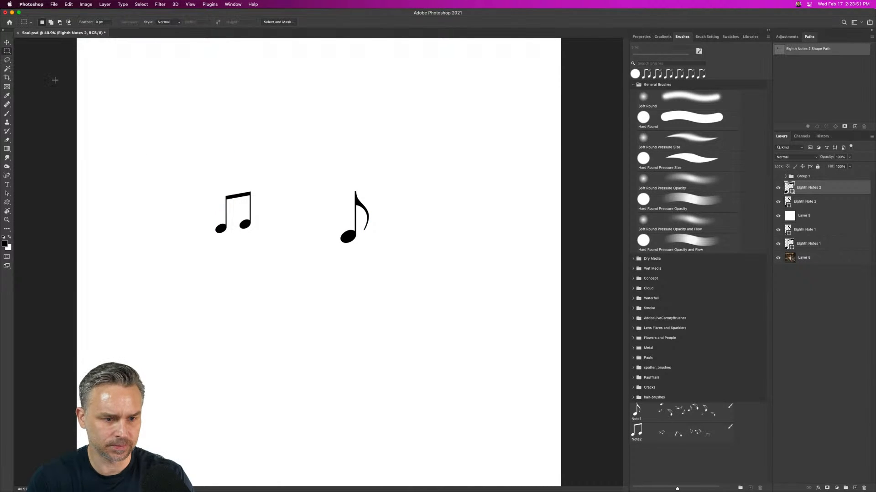
{"action": "left_click_drag", "start_coordinate": [206, 185], "coordinate": [263, 243]}
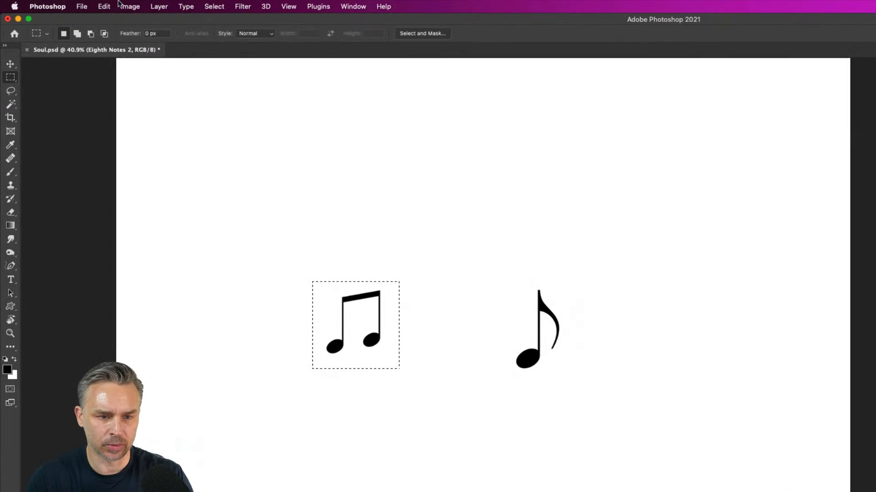
{"action": "left_click", "coordinate": [122, 6]}
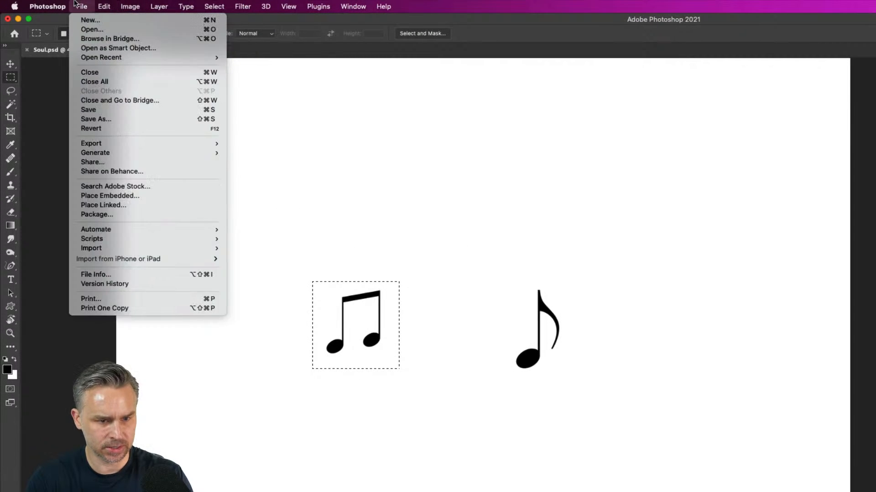
{"action": "left_click", "coordinate": [140, 277]}
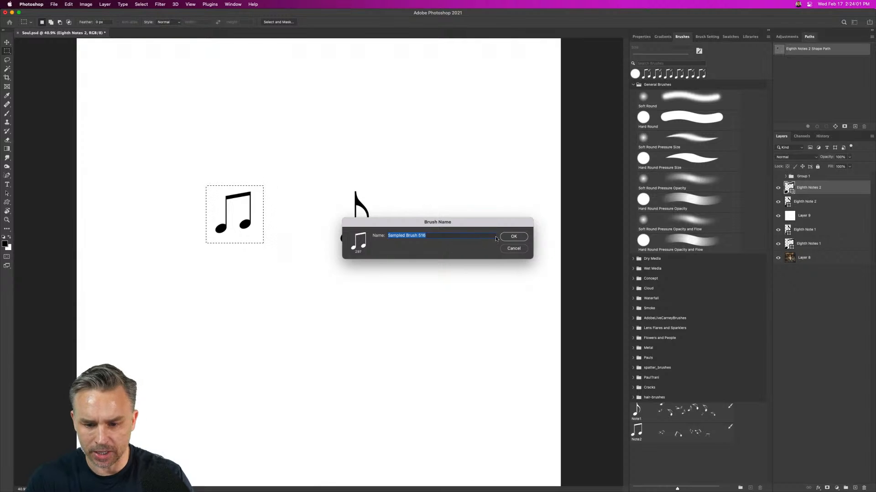
{"action": "key", "text": "Return"}
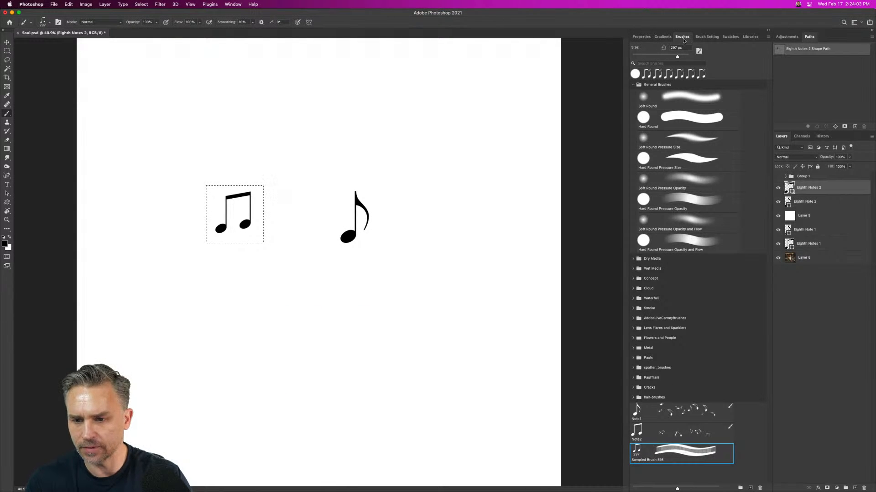
Add an empty layer above the white background, hide the black note shapes, and paint and undo a trial arc with the new brush.
{"action": "left_click", "coordinate": [706, 36]}
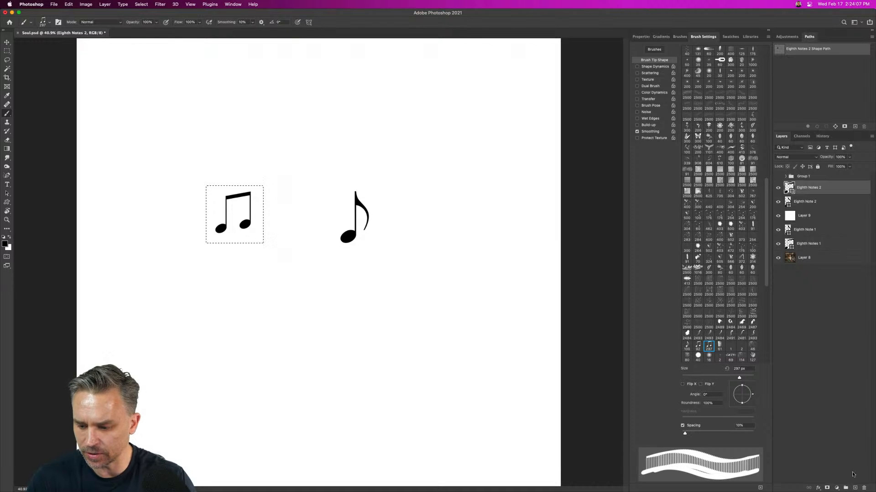
{"action": "key", "text": "super+shift+alt+n"}
{"action": "left_click_drag", "start_coordinate": [778, 202], "coordinate": [778, 229]}
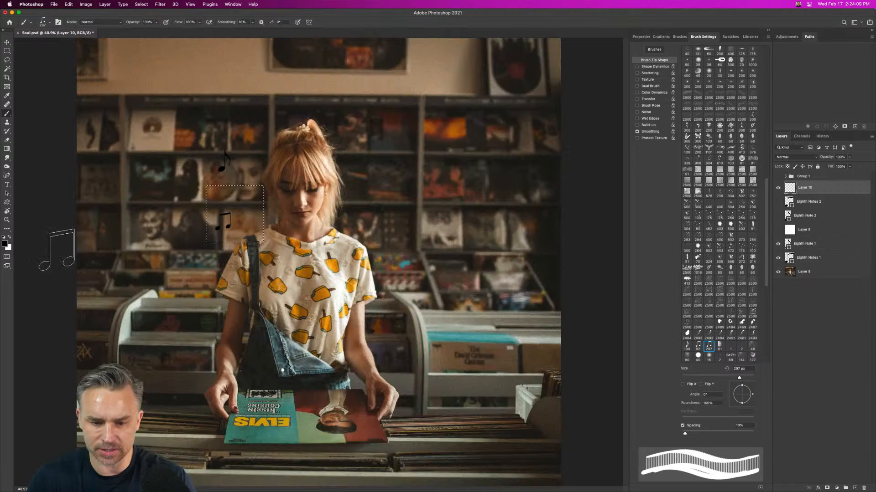
{"action": "left_click", "coordinate": [778, 230]}
{"action": "mouse_move", "coordinate": [183, 210]}
{"action": "left_mouse_down"}
{"action": "mouse_move", "coordinate": [258, 160]}
{"action": "mouse_move", "coordinate": [406, 374]}
{"action": "mouse_move", "coordinate": [436, 359]}
{"action": "left_mouse_up"}
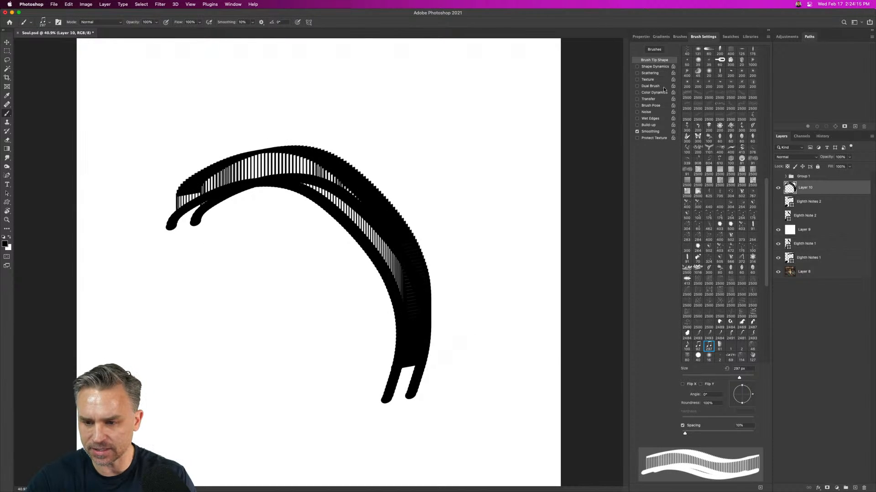
{"action": "key", "text": "super+z"}
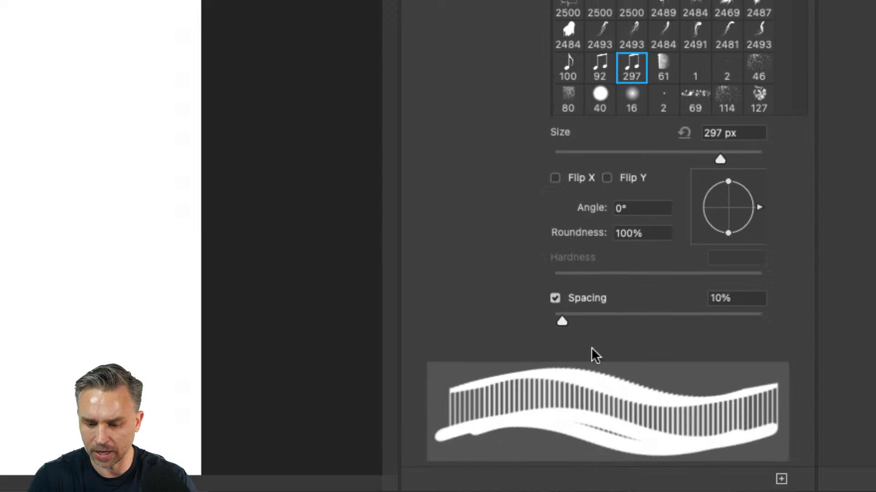
Set the note brush tip to 138% spacing and 100 px size, testing it with a curved stroke that is undone.
{"action": "left_click_drag", "start_coordinate": [562, 320], "coordinate": [677, 324]}
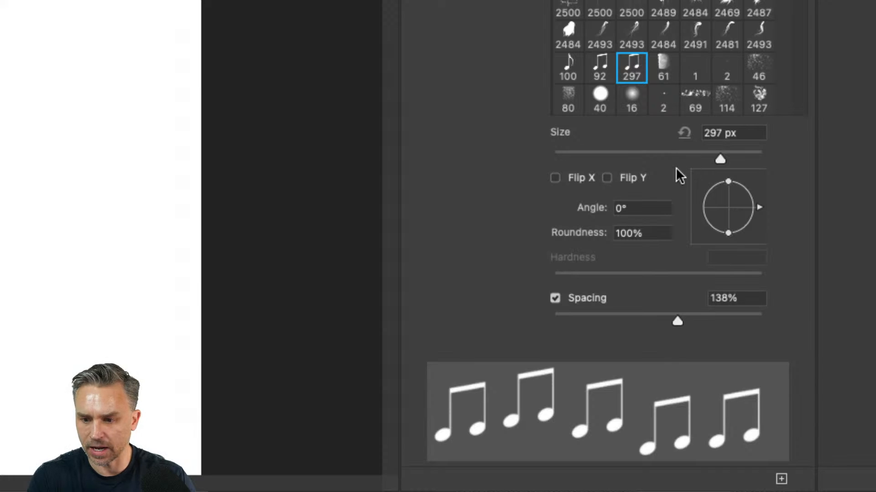
{"action": "mouse_move", "coordinate": [657, 161]}
{"action": "left_mouse_down"}
{"action": "mouse_move", "coordinate": [646, 160]}
{"action": "mouse_move", "coordinate": [657, 161]}
{"action": "left_mouse_up"}
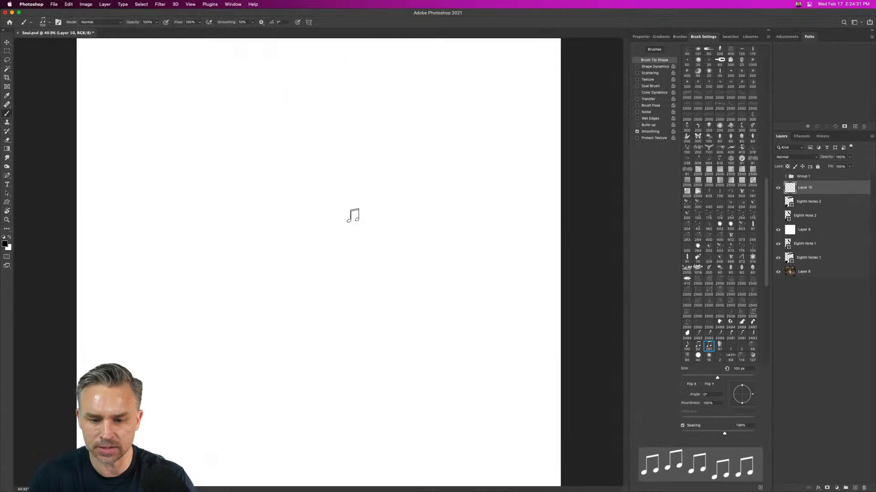
{"action": "mouse_move", "coordinate": [121, 225]}
{"action": "left_mouse_down"}
{"action": "mouse_move", "coordinate": [136, 208]}
{"action": "mouse_move", "coordinate": [410, 252]}
{"action": "mouse_move", "coordinate": [446, 323]}
{"action": "left_mouse_up"}
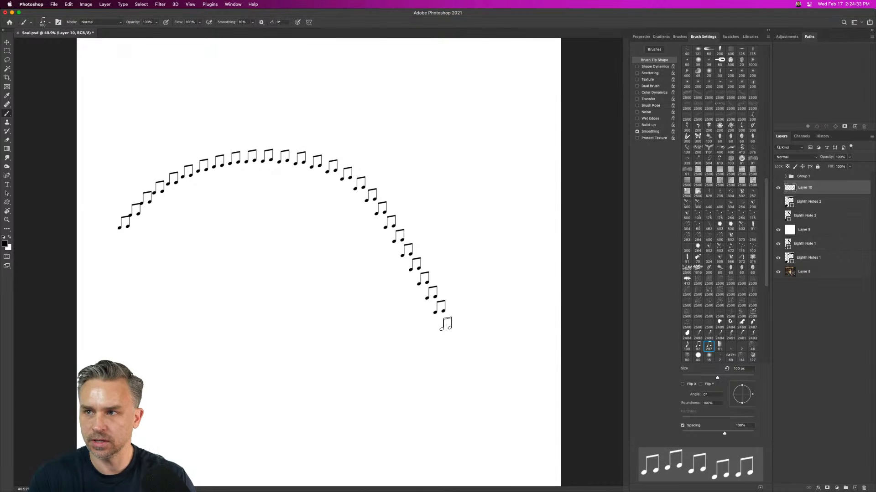
{"action": "key", "text": "super+z"}
Enable Shape Dynamics with 100% Size Jitter, float the brush settings over the canvas, and paint and undo a trial stroke.
{"action": "left_click", "coordinate": [659, 66]}
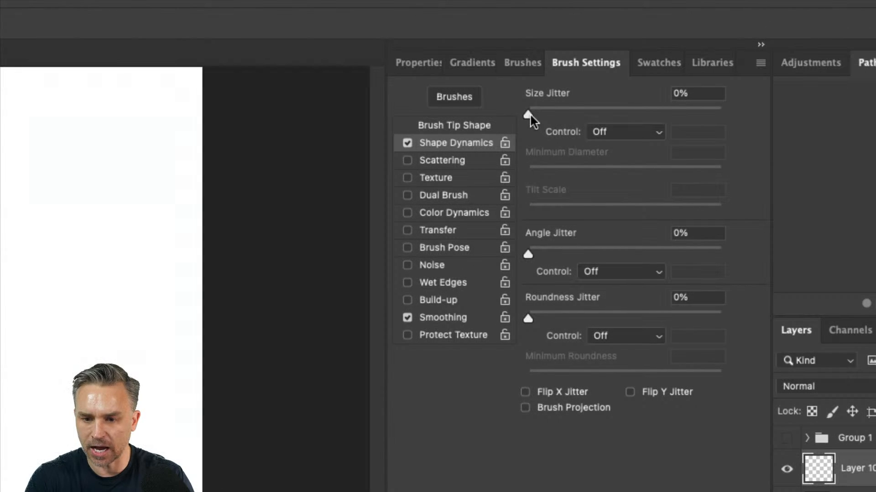
{"action": "left_click_drag", "start_coordinate": [528, 115], "coordinate": [742, 121]}
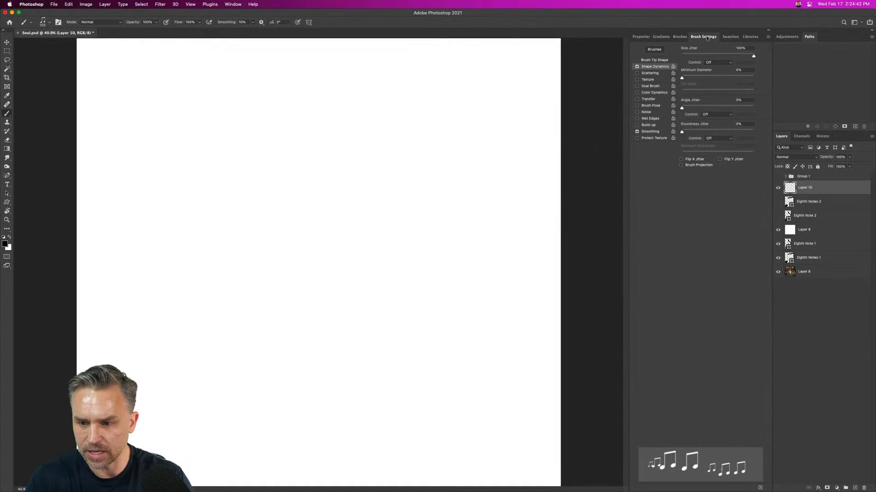
{"action": "mouse_move", "coordinate": [606, 78]}
{"action": "left_mouse_down"}
{"action": "mouse_move", "coordinate": [137, 176]}
{"action": "mouse_move", "coordinate": [64, 144]}
{"action": "left_mouse_up"}
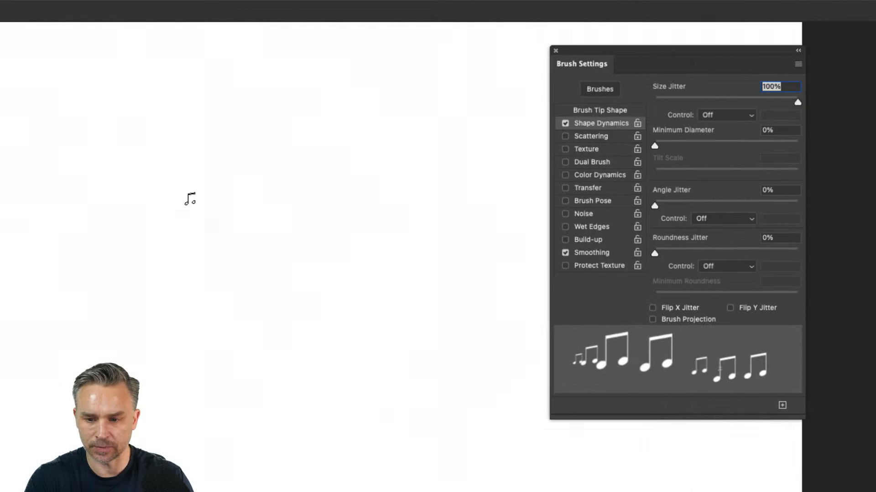
{"action": "mouse_move", "coordinate": [139, 161]}
{"action": "left_mouse_down"}
{"action": "mouse_move", "coordinate": [409, 260]}
{"action": "mouse_move", "coordinate": [440, 329]}
{"action": "left_mouse_up"}
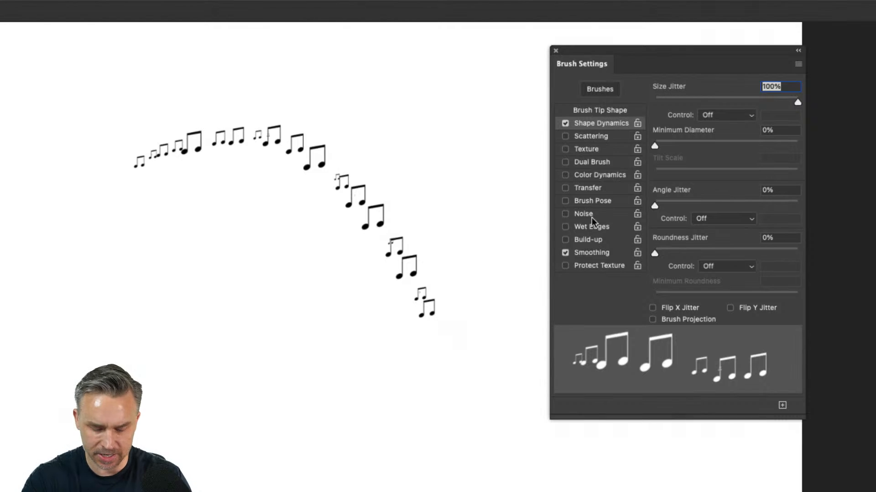
{"action": "key", "text": "ctrl+z"}
Set the note brush's Angle Jitter to 30%, testing it with trial strokes that are undone.
{"action": "mouse_move", "coordinate": [655, 204]}
{"action": "left_mouse_down"}
{"action": "mouse_move", "coordinate": [688, 207]}
{"action": "mouse_move", "coordinate": [619, 210]}
{"action": "mouse_move", "coordinate": [699, 207]}
{"action": "left_mouse_up"}
{"action": "mouse_move", "coordinate": [28, 268]}
{"action": "left_mouse_down"}
{"action": "mouse_move", "coordinate": [144, 185]}
{"action": "mouse_move", "coordinate": [460, 288]}
{"action": "left_mouse_up"}
{"action": "key", "text": "ctrl+z"}
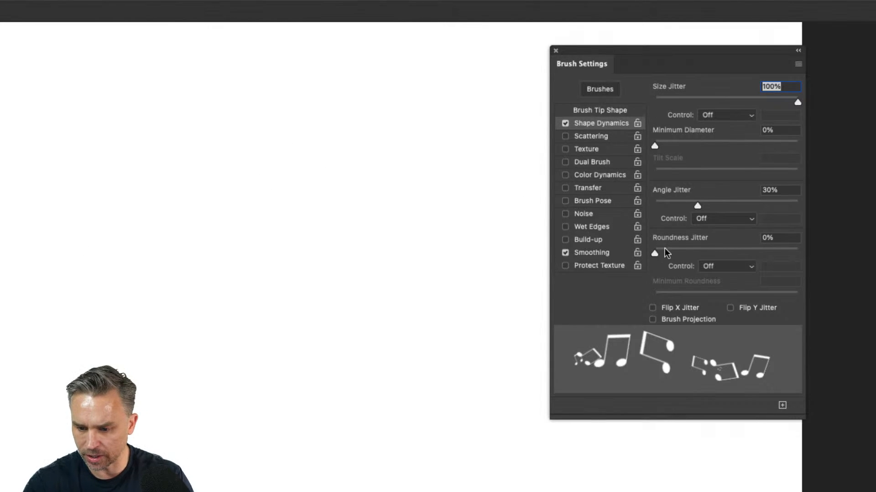
{"action": "mouse_move", "coordinate": [146, 222]}
{"action": "left_mouse_down"}
{"action": "mouse_move", "coordinate": [327, 211]}
{"action": "mouse_move", "coordinate": [412, 347]}
{"action": "left_mouse_up"}
{"action": "key", "text": "ctrl+z"}
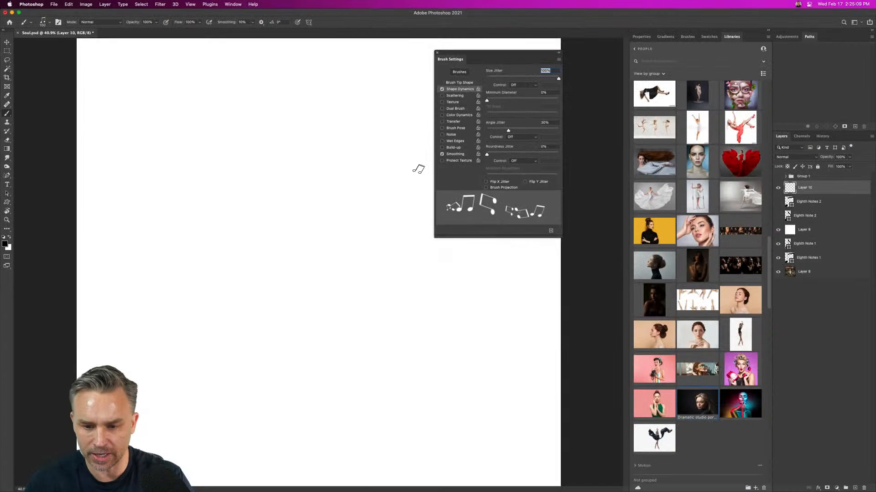
Enable Scattering for the note brush at about 188% and paint a test row of scattered notes across the white canvas.
{"action": "mouse_move", "coordinate": [435, 237]}
{"action": "left_mouse_down"}
{"action": "mouse_move", "coordinate": [350, 314]}
{"action": "mouse_move", "coordinate": [416, 271]}
{"action": "left_mouse_up"}
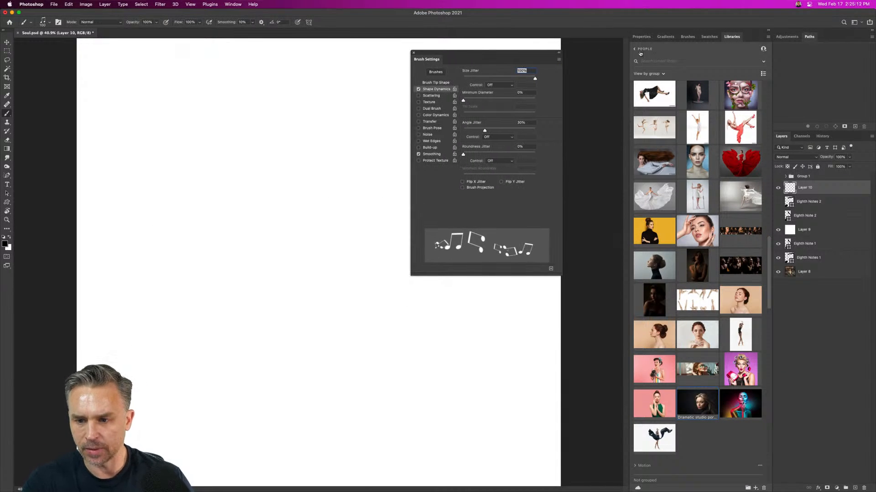
{"action": "left_click", "coordinate": [687, 37]}
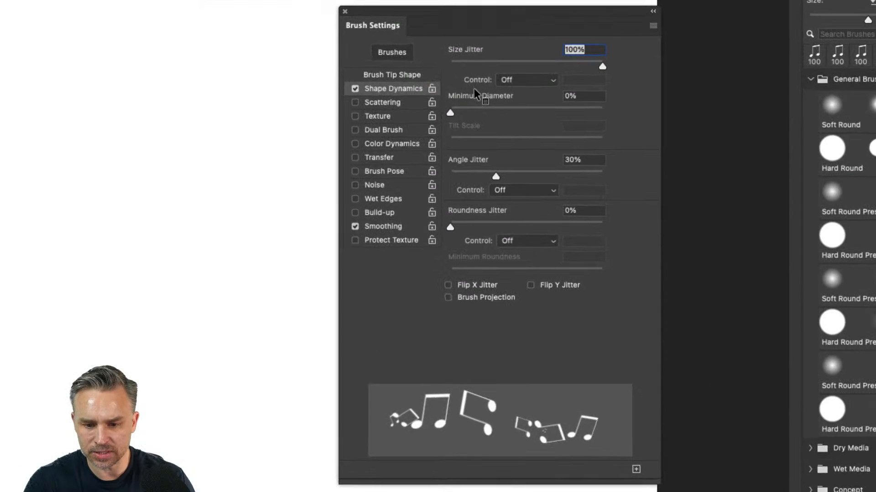
{"action": "left_click", "coordinate": [432, 95]}
{"action": "left_click_drag", "start_coordinate": [450, 66], "coordinate": [467, 67]}
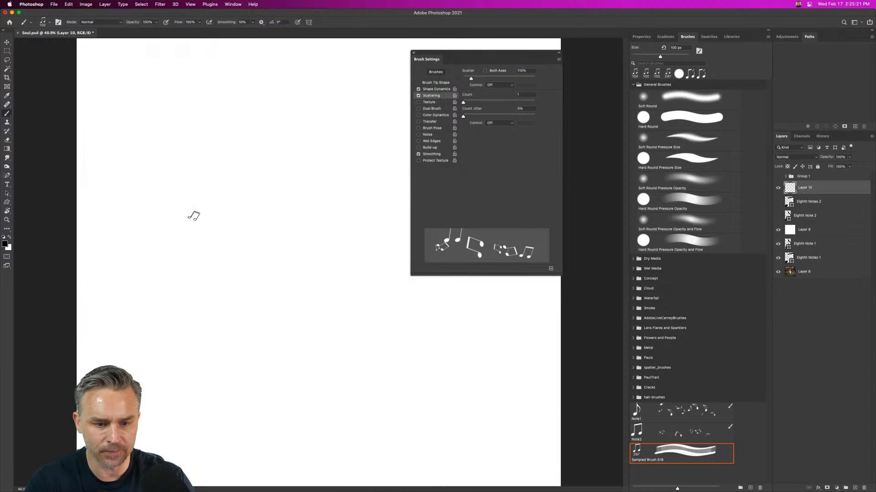
{"action": "mouse_move", "coordinate": [192, 216]}
{"action": "left_mouse_down"}
{"action": "mouse_move", "coordinate": [251, 158]}
{"action": "mouse_move", "coordinate": [358, 269]}
{"action": "left_mouse_up"}
{"action": "key", "text": "super+z"}
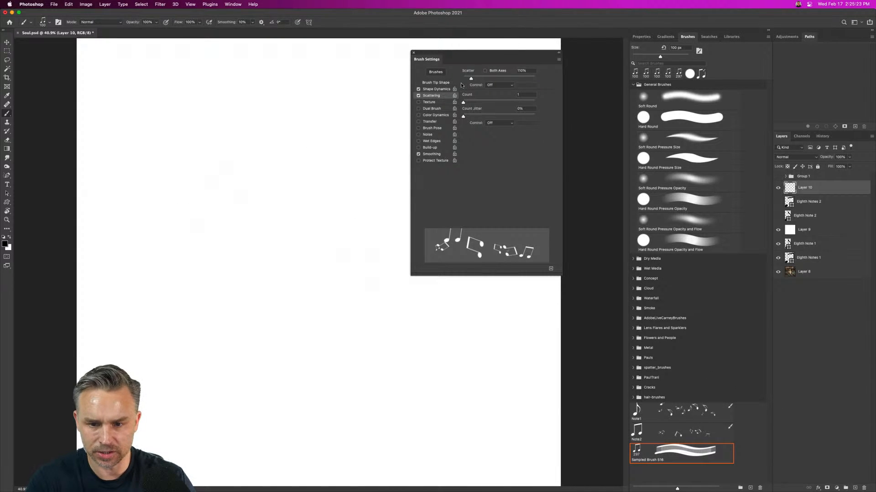
{"action": "left_click_drag", "start_coordinate": [471, 80], "coordinate": [476, 79]}
{"action": "left_click_drag", "start_coordinate": [140, 198], "coordinate": [328, 211]}
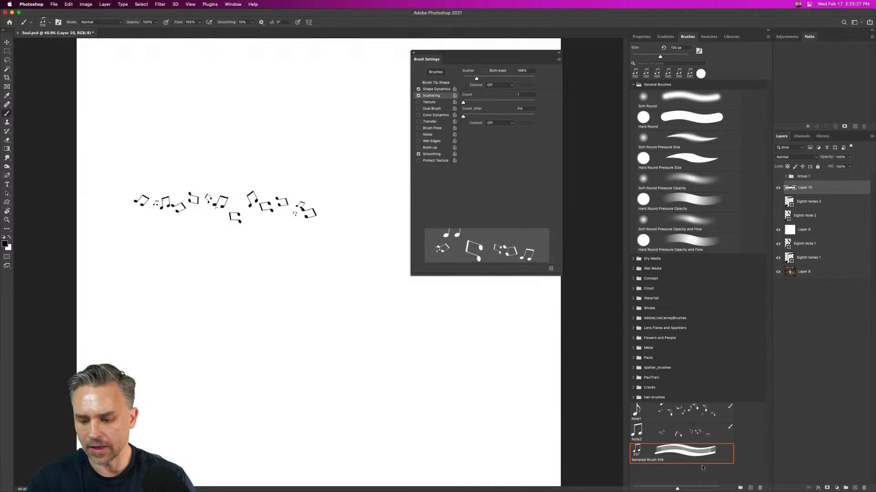
Save the adjusted brush with its tool settings, named with the author's first name plus "Note Brush", and dock the brush settings again.
{"action": "left_click", "coordinate": [750, 488]}
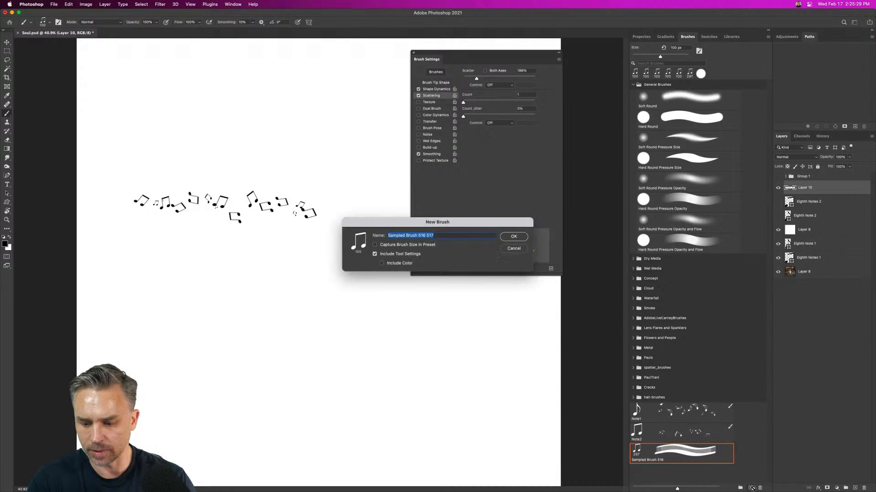
{"action": "type", "text": "Pauls Note Brush"}
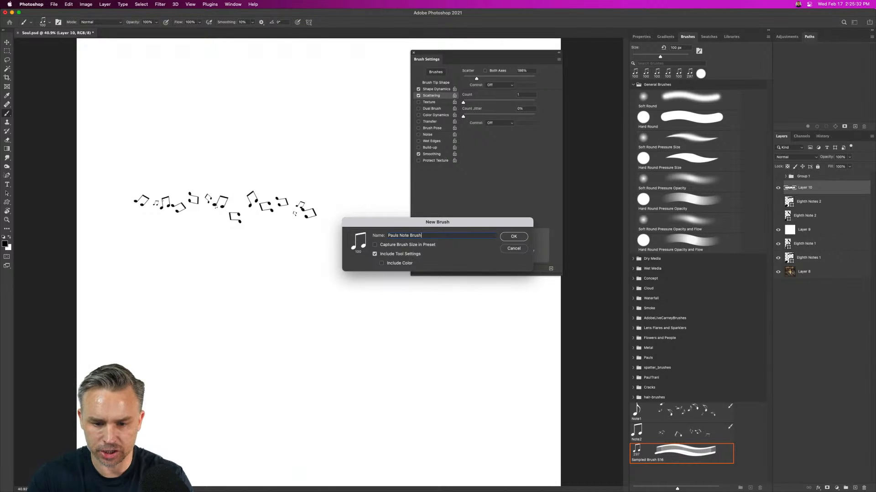
{"action": "key", "text": "Return"}
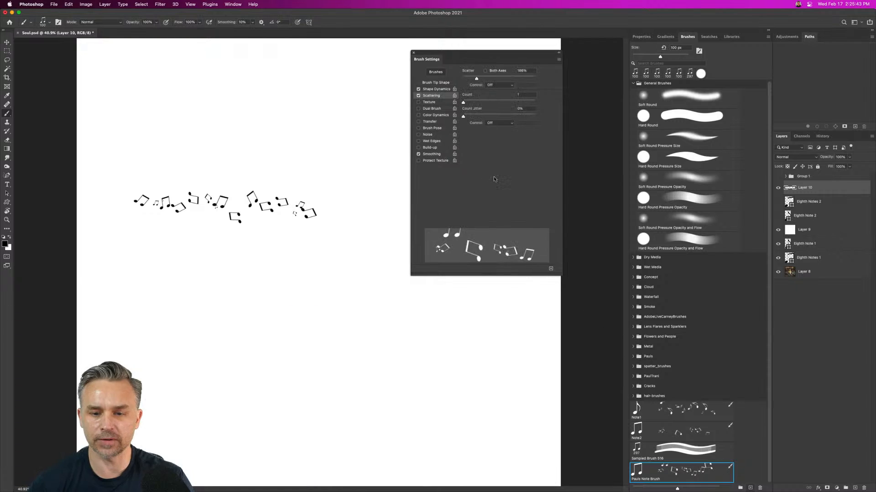
{"action": "mouse_move", "coordinate": [422, 57]}
{"action": "left_mouse_down"}
{"action": "mouse_move", "coordinate": [648, 53]}
{"action": "mouse_move", "coordinate": [658, 37]}
{"action": "left_mouse_up"}
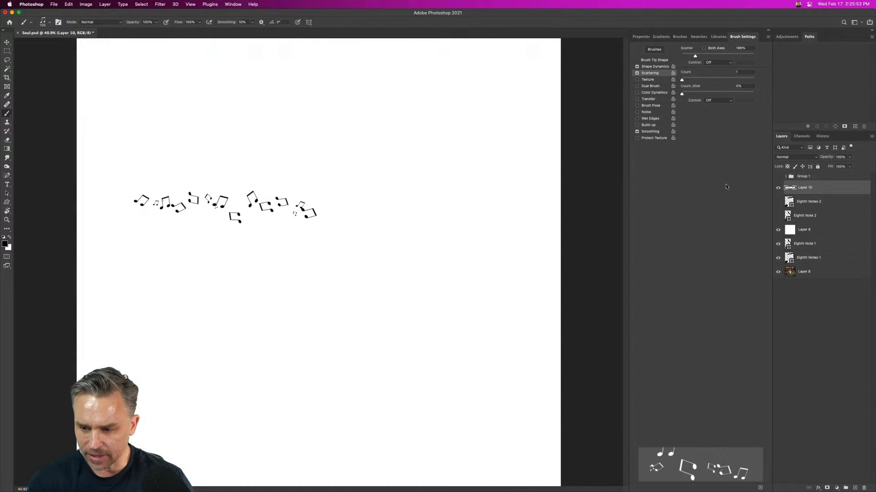
Hide the test stroke, the white layer and the remaining note shapes, and make the record-store photo layer active.
{"action": "left_click", "coordinate": [778, 188]}
{"action": "left_click", "coordinate": [778, 231]}
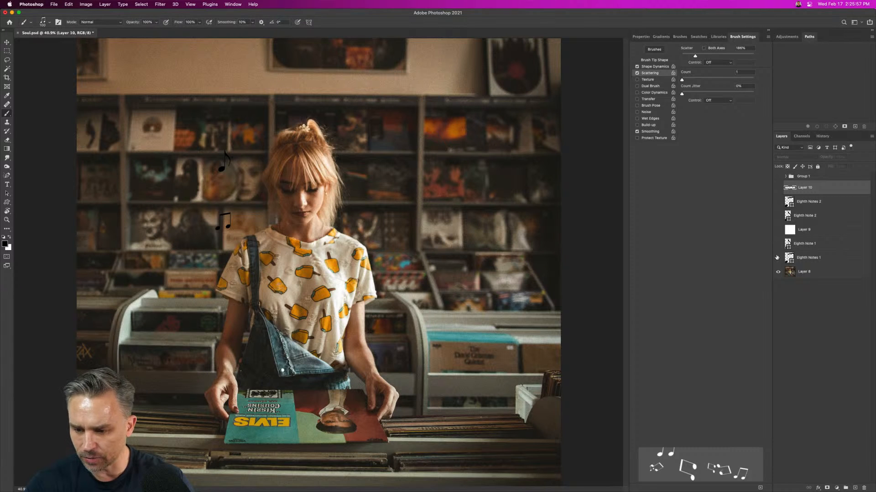
{"action": "left_click", "coordinate": [777, 258]}
{"action": "left_click", "coordinate": [801, 272]}
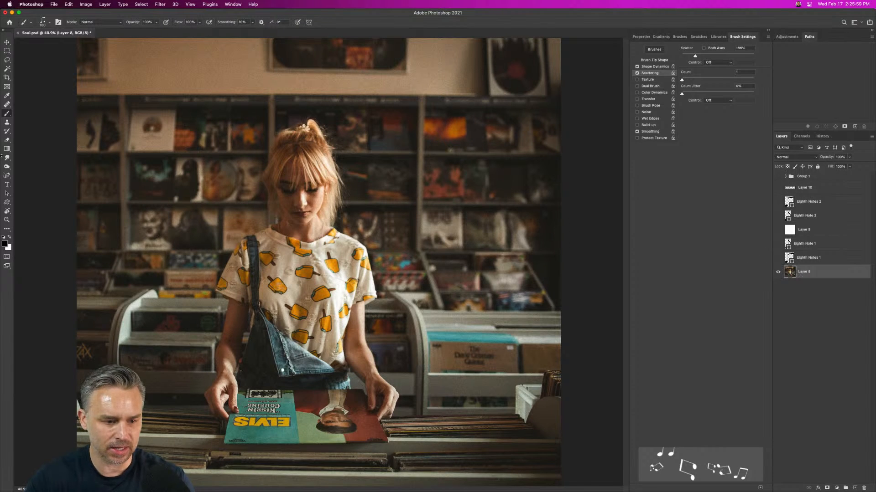
Make white the foreground color and enlarge the note brush to 200 px for painting on the photo.
{"action": "key", "text": "super+equal"}
{"action": "left_click_drag", "start_coordinate": [183, 200], "coordinate": [243, 199]}
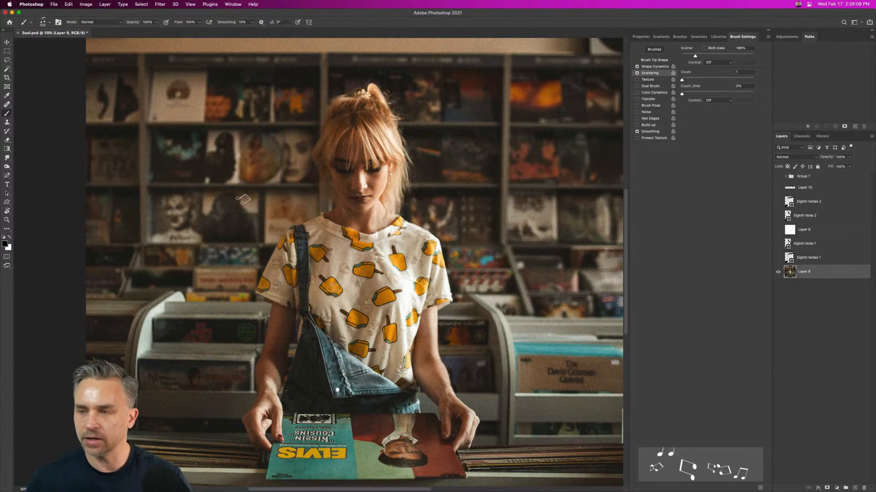
{"action": "left_click", "coordinate": [9, 238]}
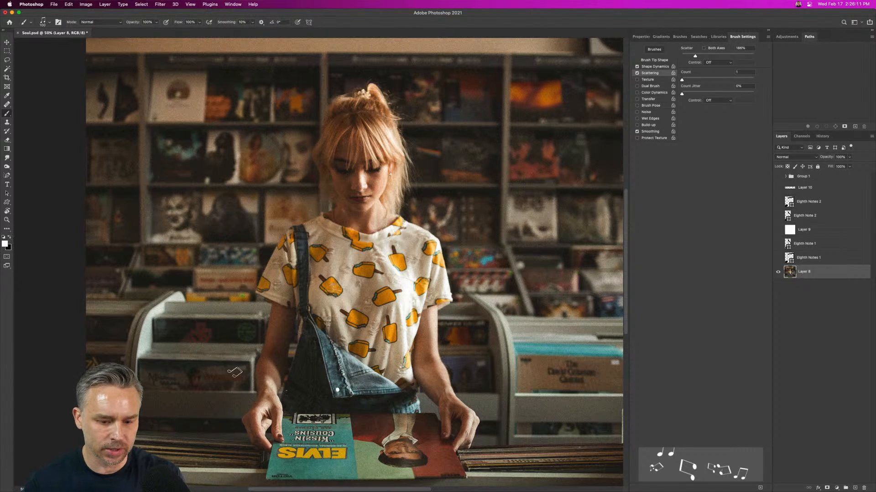
{"action": "key", "text": "bracketright"}
{"action": "key", "text": "bracketright"}
{"action": "key", "text": "bracketright"}
{"action": "key", "text": "bracketright"}
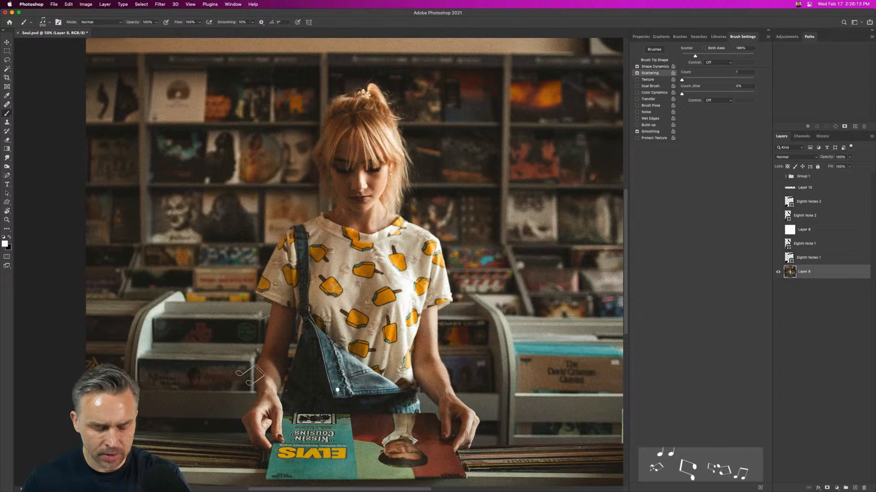
Add a new layer, slightly shrink the note brush, and paint two streams of white notes rising beside the woman's left-hand image side.
{"action": "left_click", "coordinate": [855, 488]}
{"action": "key", "text": "bracketleft"}
{"action": "mouse_move", "coordinate": [288, 422]}
{"action": "left_mouse_down"}
{"action": "mouse_move", "coordinate": [135, 185]}
{"action": "mouse_move", "coordinate": [134, 103]}
{"action": "left_mouse_up"}
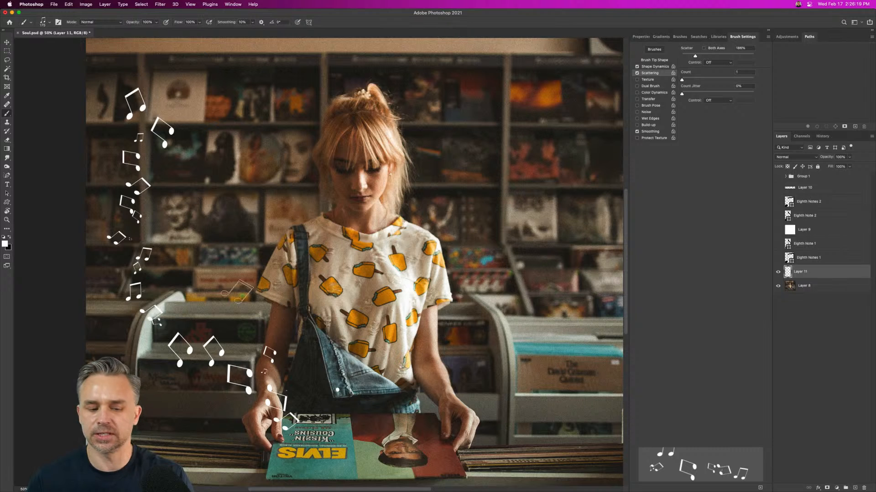
{"action": "mouse_move", "coordinate": [242, 349]}
{"action": "left_mouse_down"}
{"action": "mouse_move", "coordinate": [190, 264]}
{"action": "mouse_move", "coordinate": [215, 98]}
{"action": "left_mouse_up"}
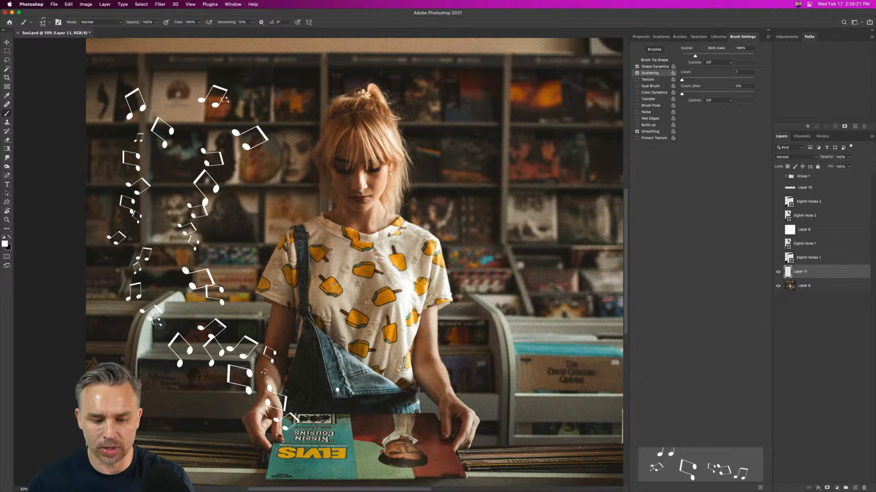
Undo the large-note stroke over the woman's arm, shrink the brush, and paint streams of smaller notes rising from her hand beside it.
{"action": "mouse_move", "coordinate": [430, 405]}
{"action": "left_mouse_down"}
{"action": "mouse_move", "coordinate": [415, 349]}
{"action": "mouse_move", "coordinate": [495, 128]}
{"action": "left_mouse_up"}
{"action": "key", "text": "super+z"}
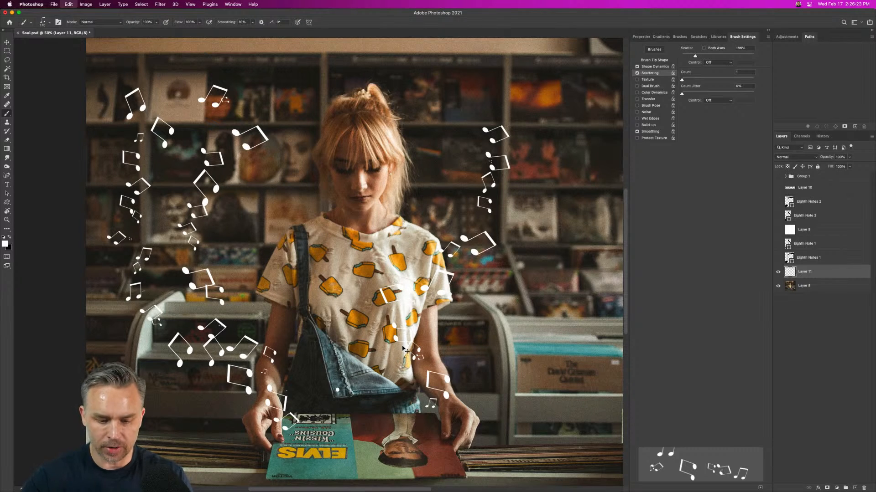
{"action": "mouse_move", "coordinate": [424, 420]}
{"action": "left_mouse_down"}
{"action": "mouse_move", "coordinate": [432, 352]}
{"action": "mouse_move", "coordinate": [491, 222]}
{"action": "left_mouse_up"}
{"action": "key", "text": "["}
{"action": "key", "text": "["}
{"action": "key", "text": "["}
{"action": "mouse_move", "coordinate": [433, 416]}
{"action": "left_mouse_down"}
{"action": "mouse_move", "coordinate": [466, 310]}
{"action": "mouse_move", "coordinate": [507, 261]}
{"action": "left_mouse_up"}
{"action": "left_click_drag", "start_coordinate": [440, 410], "coordinate": [502, 312]}
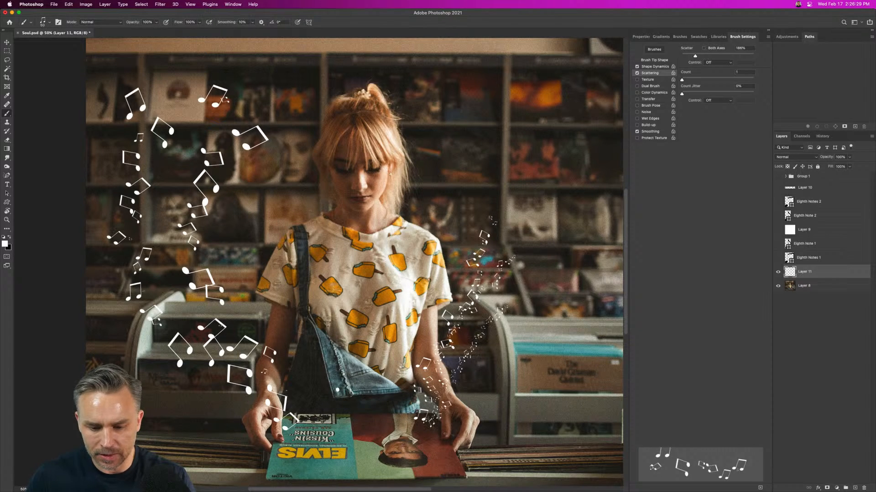
Paint more small-note streams rising from both of the woman's hands and outward over the record bins.
{"action": "left_click_drag", "start_coordinate": [281, 431], "coordinate": [183, 361]}
{"action": "mouse_move", "coordinate": [269, 413]}
{"action": "left_mouse_down"}
{"action": "mouse_move", "coordinate": [160, 315]}
{"action": "mouse_move", "coordinate": [175, 262]}
{"action": "left_mouse_up"}
{"action": "left_click_drag", "start_coordinate": [255, 354], "coordinate": [172, 262]}
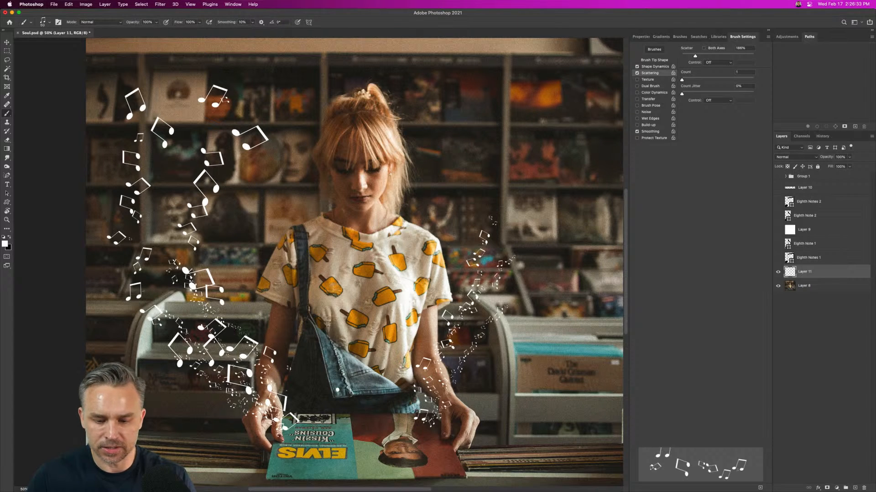
{"action": "left_click_drag", "start_coordinate": [463, 390], "coordinate": [506, 303]}
{"action": "left_click_drag", "start_coordinate": [458, 335], "coordinate": [513, 291]}
{"action": "left_click_drag", "start_coordinate": [456, 453], "coordinate": [563, 408]}
{"action": "left_click_drag", "start_coordinate": [437, 431], "coordinate": [536, 377]}
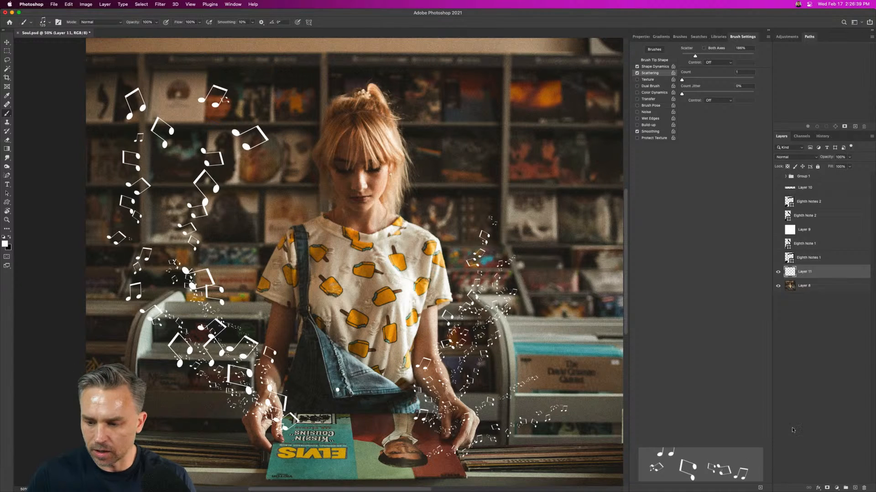
Add another layer and paint streams of larger notes over the record bins and shelves, curving up past the woman's head.
{"action": "left_click", "coordinate": [855, 488]}
{"action": "left_click_drag", "start_coordinate": [505, 352], "coordinate": [591, 208]}
{"action": "left_click_drag", "start_coordinate": [474, 403], "coordinate": [601, 344]}
{"action": "left_click_drag", "start_coordinate": [501, 290], "coordinate": [551, 141]}
{"action": "mouse_move", "coordinate": [460, 256]}
{"action": "left_mouse_down"}
{"action": "mouse_move", "coordinate": [484, 222]}
{"action": "mouse_move", "coordinate": [424, 87]}
{"action": "mouse_move", "coordinate": [508, 157]}
{"action": "mouse_move", "coordinate": [383, 34]}
{"action": "left_mouse_up"}
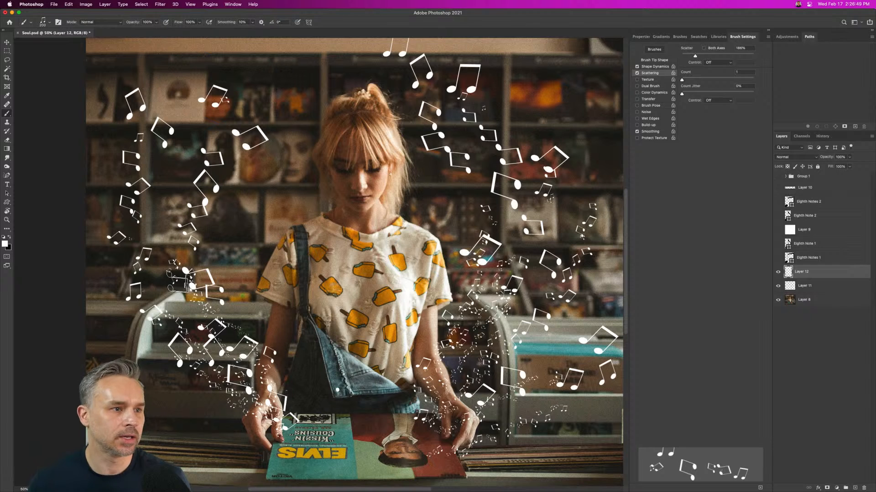
Duplicate the record-store photo layer and remove the background from the copy.
{"action": "left_click", "coordinate": [817, 303]}
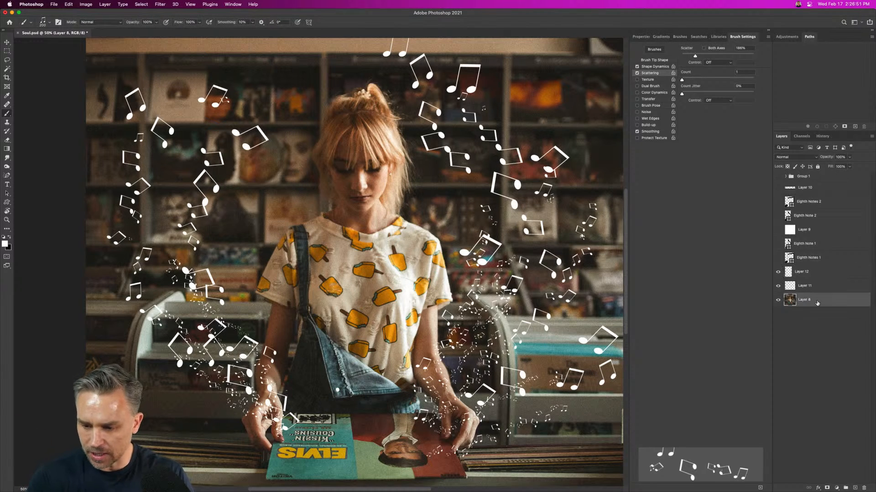
{"action": "key", "text": "super+j"}
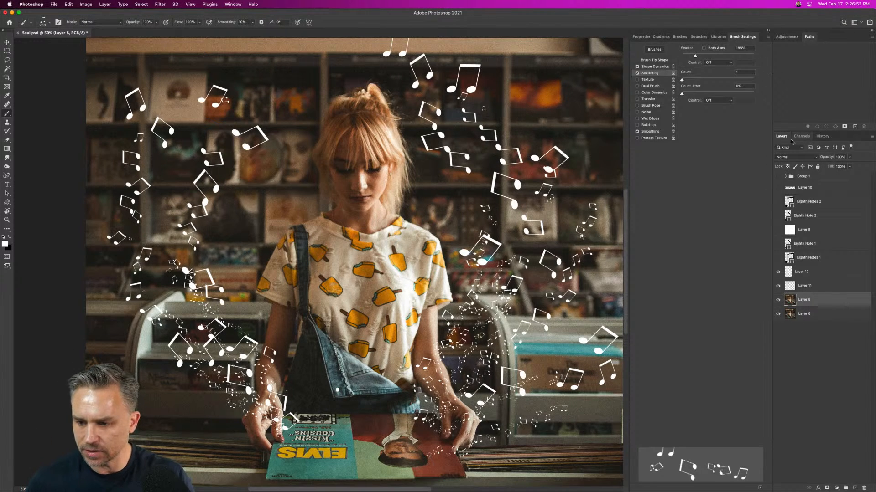
{"action": "left_click", "coordinate": [640, 37]}
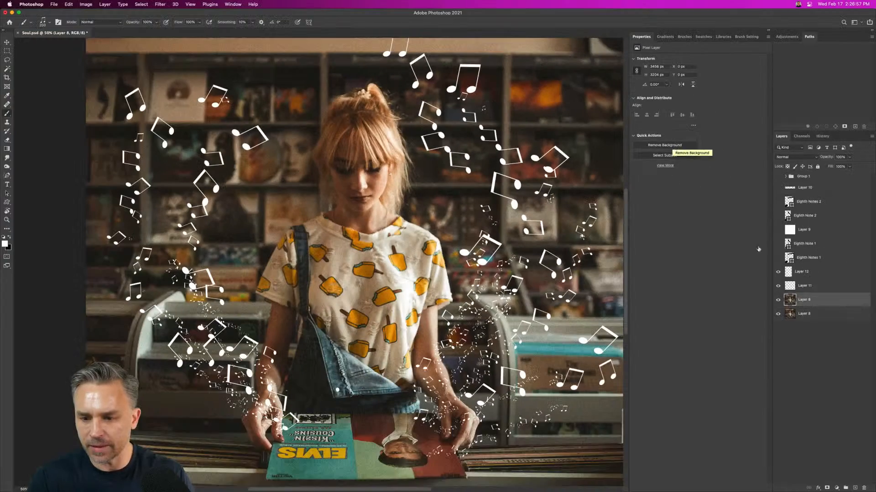
{"action": "left_click", "coordinate": [668, 145]}
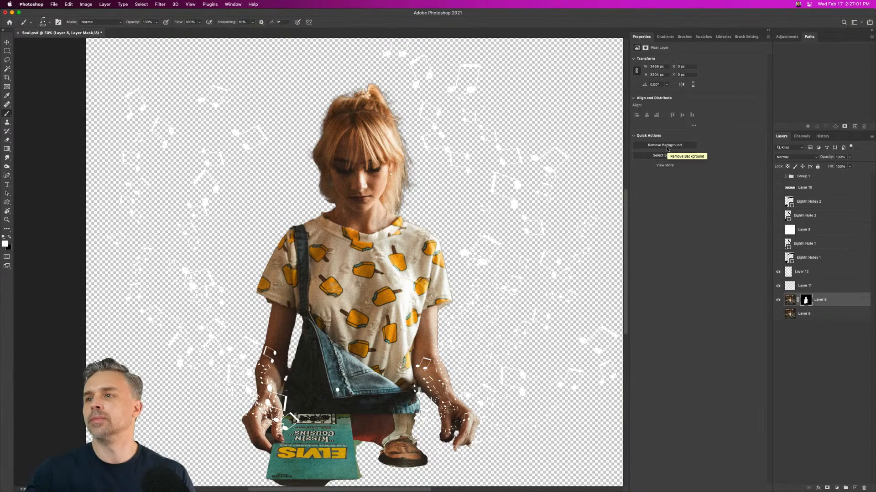
Show the original photo layer, add a layer between it and the cut-out, and paint notes passing behind the woman's head.
{"action": "left_click", "coordinate": [778, 314]}
{"action": "left_click", "coordinate": [805, 315]}
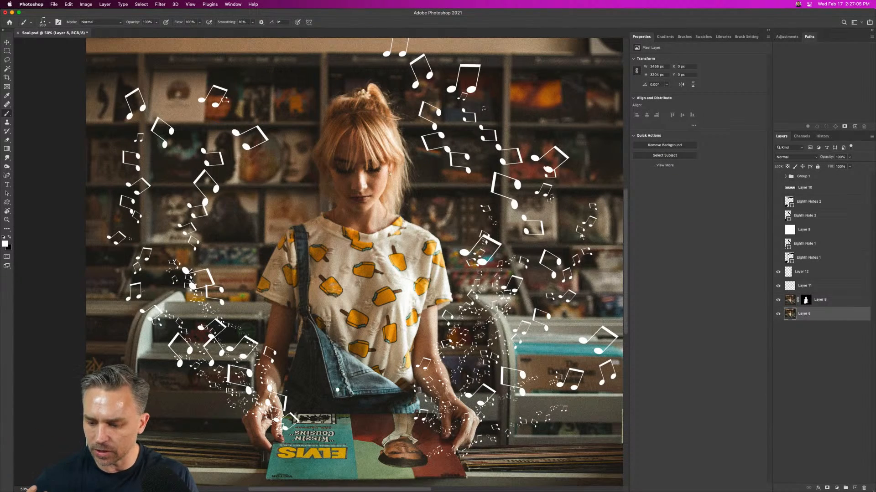
{"action": "left_click", "coordinate": [854, 488]}
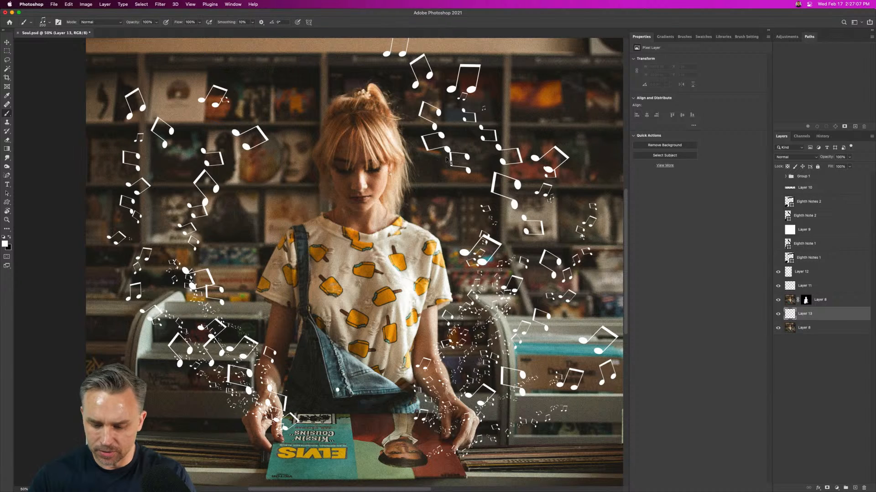
{"action": "key", "text": "super+plus"}
{"action": "left_click_drag", "start_coordinate": [241, 144], "coordinate": [234, 158]}
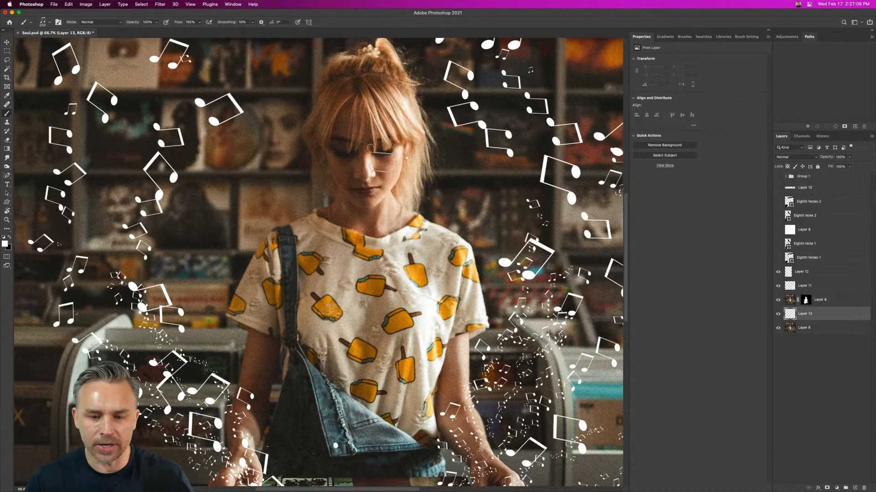
{"action": "mouse_move", "coordinate": [203, 196]}
{"action": "left_mouse_down"}
{"action": "mouse_move", "coordinate": [199, 168]}
{"action": "mouse_move", "coordinate": [237, 150]}
{"action": "mouse_move", "coordinate": [176, 155]}
{"action": "mouse_move", "coordinate": [237, 127]}
{"action": "mouse_move", "coordinate": [315, 142]}
{"action": "left_mouse_up"}
{"action": "left_click", "coordinate": [307, 112]}
{"action": "left_click", "coordinate": [311, 157]}
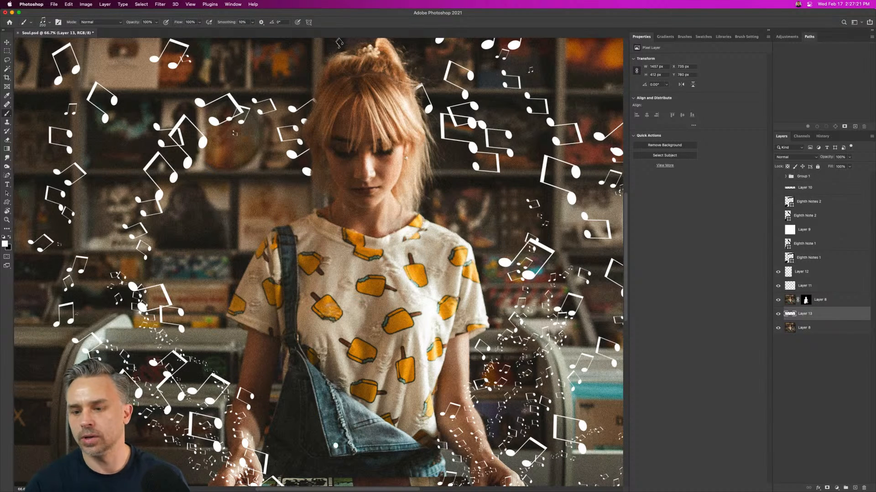
Collapse the properties panel group and add another empty layer beneath the cut-out woman.
{"action": "left_click", "coordinate": [768, 31]}
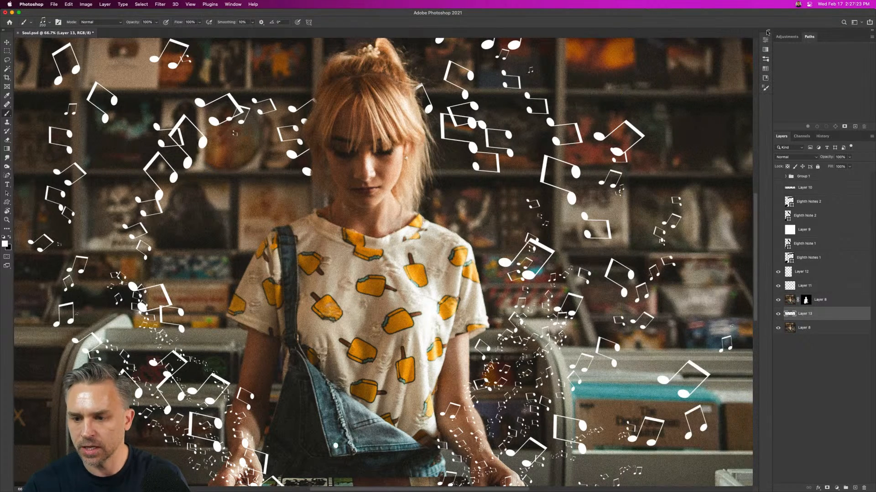
{"action": "left_click", "coordinate": [854, 488]}
{"action": "key", "text": "super+minus"}
{"action": "key", "text": "super+minus"}
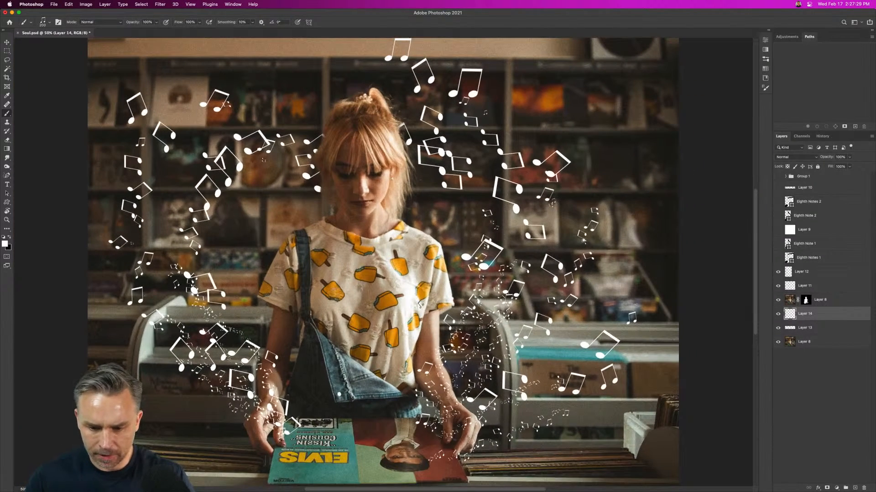
Try a stroke of oversized notes with a much larger brush, from the woman's hand up over the record shelves.
{"action": "key", "text": "]"}
{"action": "key", "text": "]"}
{"action": "key", "text": "]"}
{"action": "key", "text": "]"}
{"action": "key", "text": "]"}
{"action": "key", "text": "]"}
{"action": "key", "text": "]"}
{"action": "key", "text": "]"}
{"action": "key", "text": "]"}
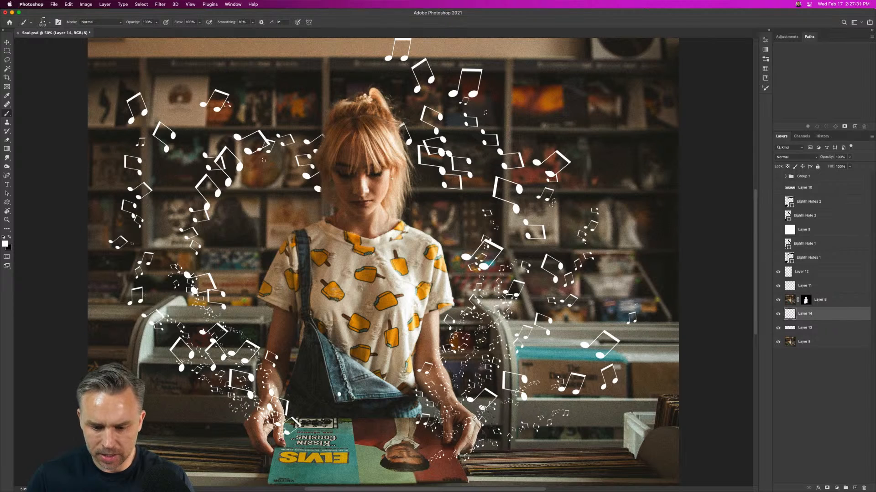
{"action": "mouse_move", "coordinate": [475, 423]}
{"action": "left_mouse_down"}
{"action": "mouse_move", "coordinate": [571, 362]}
{"action": "mouse_move", "coordinate": [641, 207]}
{"action": "left_mouse_up"}
{"action": "key", "text": "super+z"}
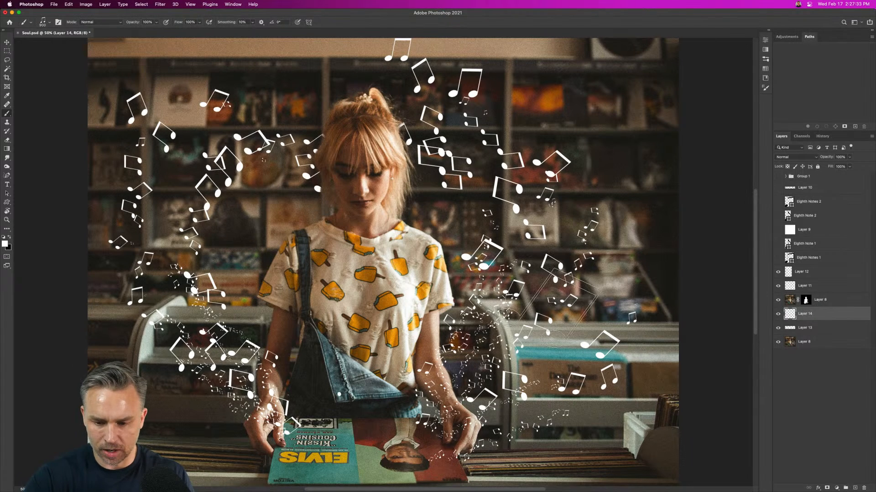
Reduce the note brush and stamp individual notes over the dark record shelves beside the woman.
{"action": "key", "text": "["}
{"action": "key", "text": "["}
{"action": "key", "text": "["}
{"action": "key", "text": "["}
{"action": "key", "text": "["}
{"action": "key", "text": "["}
{"action": "key", "text": "["}
{"action": "key", "text": "["}
{"action": "key", "text": "["}
{"action": "key", "text": "["}
{"action": "key", "text": "["}
{"action": "key", "text": "["}
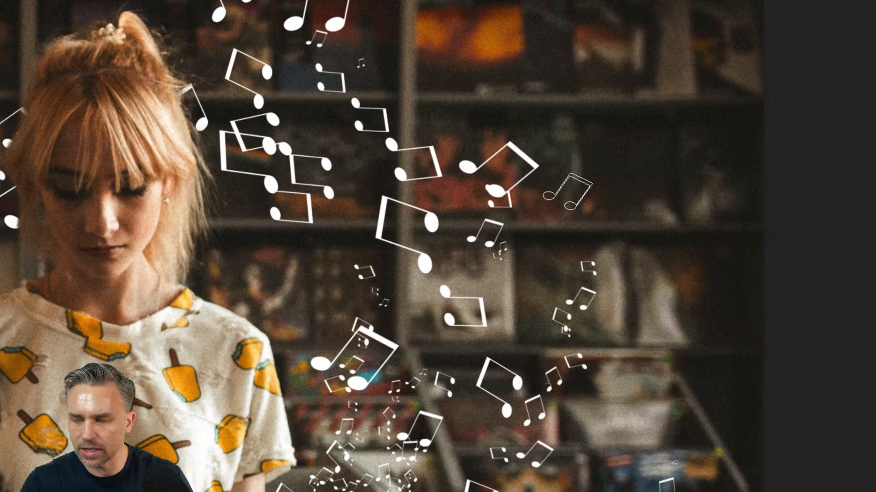
{"action": "left_click", "coordinate": [560, 204]}
{"action": "left_click", "coordinate": [610, 196]}
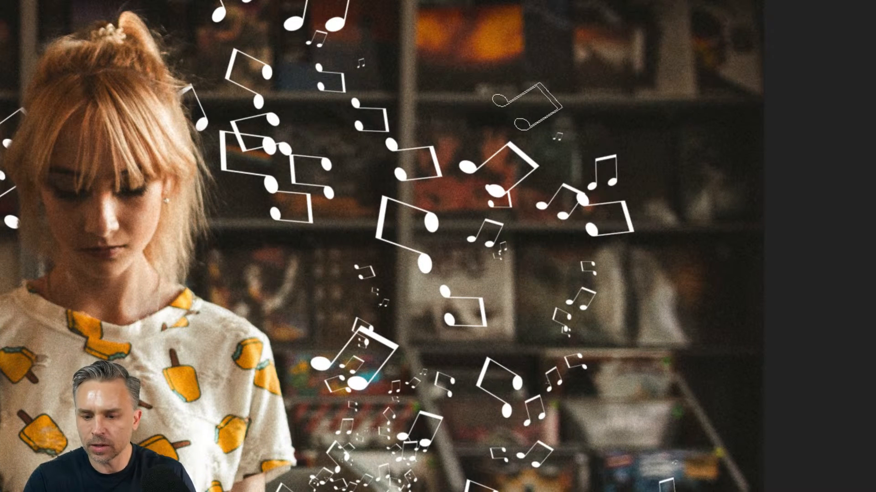
{"action": "left_click", "coordinate": [495, 100]}
{"action": "left_click", "coordinate": [445, 116]}
{"action": "left_click", "coordinate": [435, 56]}
{"action": "left_click", "coordinate": [562, 89]}
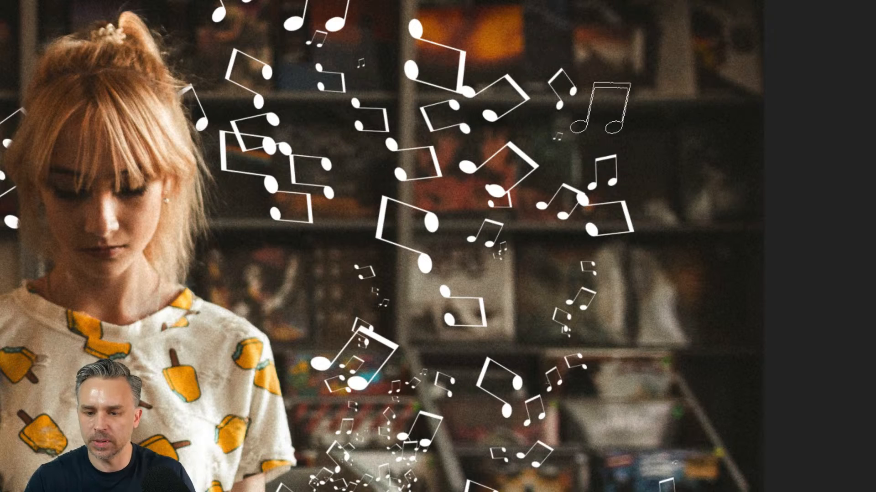
{"action": "left_click", "coordinate": [640, 89]}
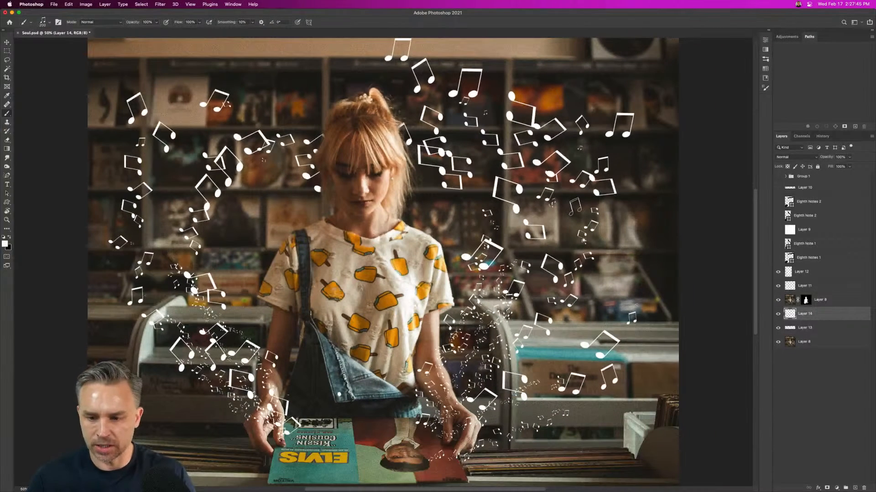
Enlarge the brush, paint big notes up both sides of the photo, and set their layer's blend mode to Overlay.
{"action": "key", "text": "]"}
{"action": "key", "text": "]"}
{"action": "key", "text": "]"}
{"action": "left_click_drag", "start_coordinate": [481, 451], "coordinate": [588, 57]}
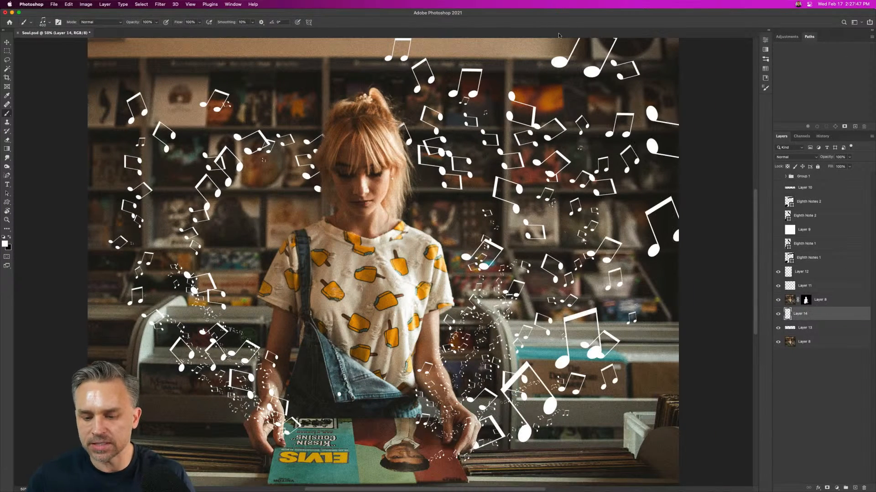
{"action": "mouse_move", "coordinate": [267, 417]}
{"action": "left_mouse_down"}
{"action": "mouse_move", "coordinate": [121, 137]}
{"action": "mouse_move", "coordinate": [180, 55]}
{"action": "left_mouse_up"}
{"action": "left_click", "coordinate": [141, 68]}
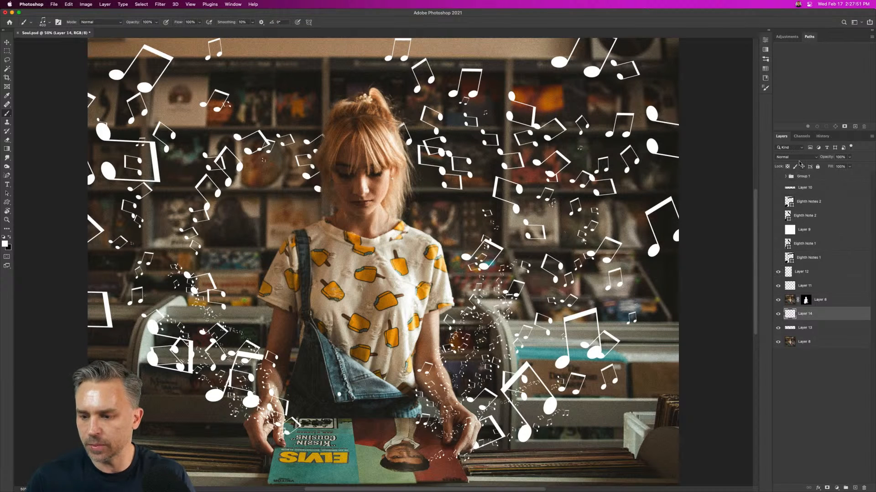
{"action": "left_click", "coordinate": [799, 157]}
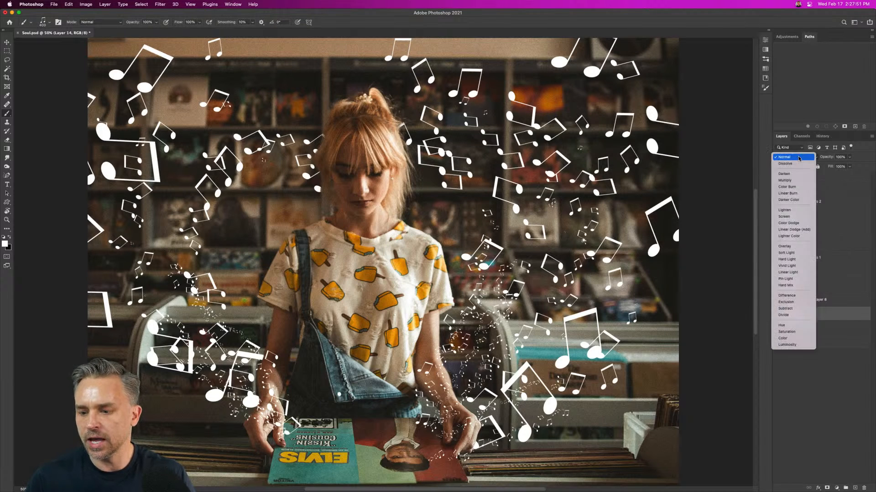
{"action": "left_click", "coordinate": [803, 247]}
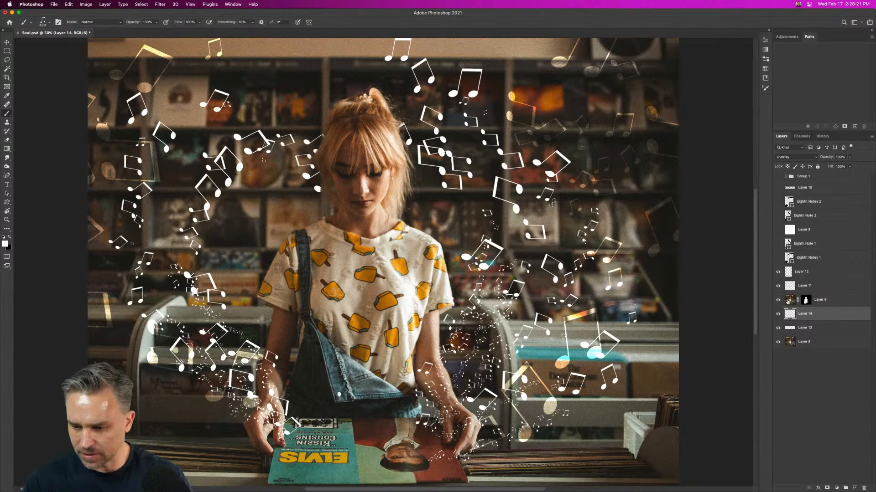
Add an empty layer above the painted notes, hide everything else except the photo, and activate the Freeform Pen tool.
{"action": "left_click", "coordinate": [810, 275]}
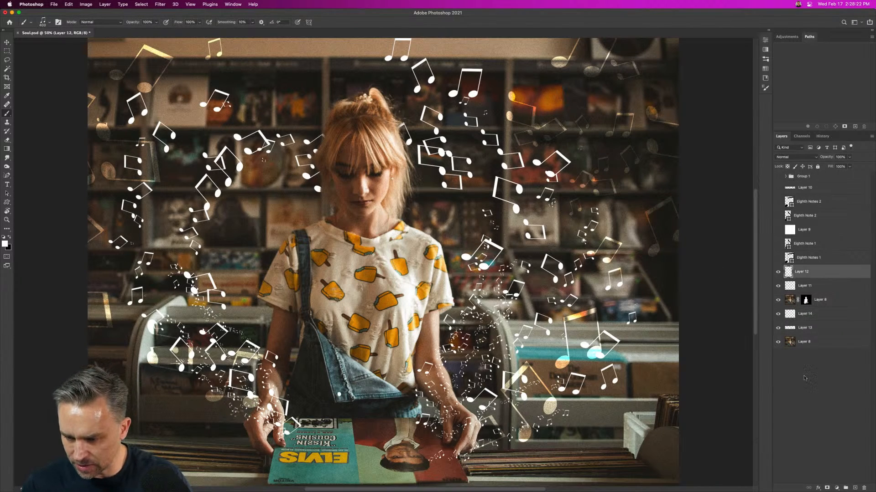
{"action": "left_click", "coordinate": [854, 488]}
{"action": "left_click", "coordinate": [777, 342]}
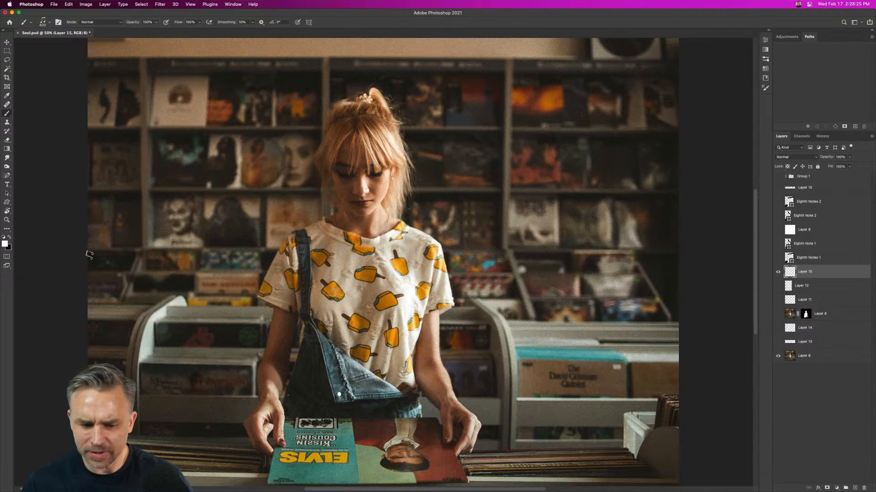
{"action": "left_click_drag", "start_coordinate": [7, 177], "coordinate": [26, 185]}
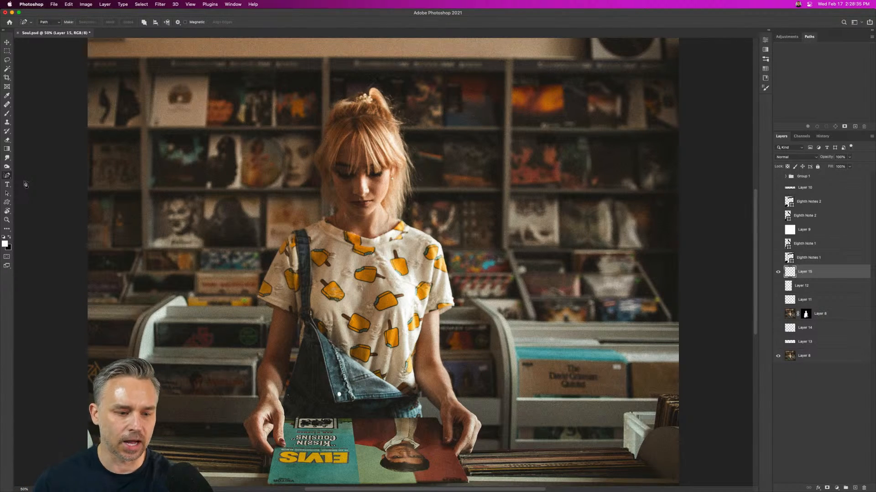
{"action": "left_click", "coordinate": [246, 168]}
{"action": "left_click_drag", "start_coordinate": [208, 186], "coordinate": [207, 197]}
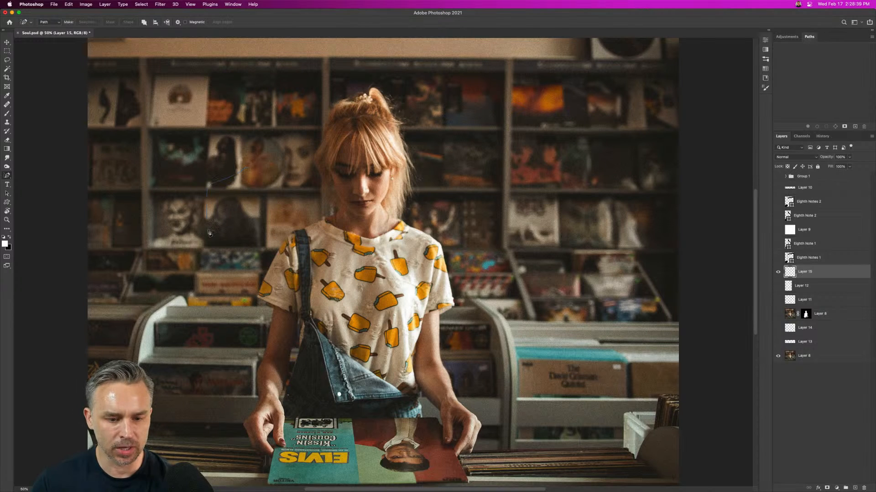
{"action": "key", "text": "super+z"}
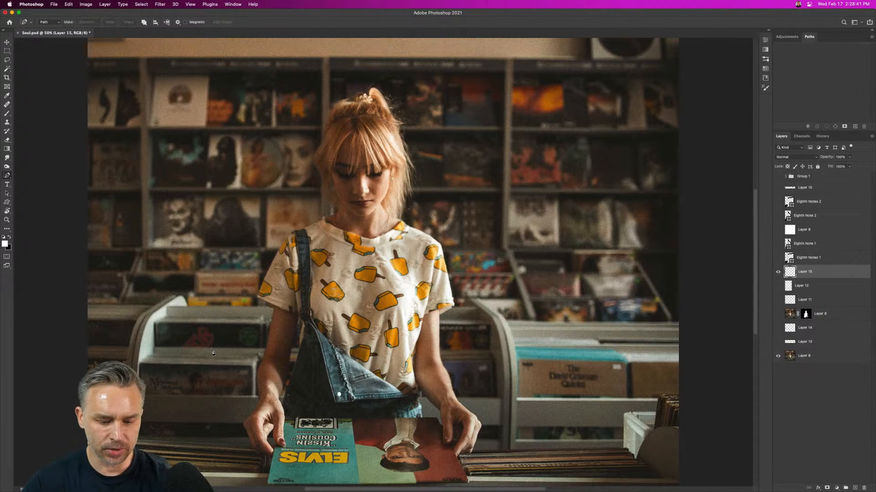
Draw a looping cursive word as a freeform path across the photo, and show the white layer beneath the new empty layer.
{"action": "mouse_move", "coordinate": [177, 347]}
{"action": "left_mouse_down"}
{"action": "mouse_move", "coordinate": [222, 259]}
{"action": "mouse_move", "coordinate": [196, 226]}
{"action": "mouse_move", "coordinate": [194, 315]}
{"action": "mouse_move", "coordinate": [248, 330]}
{"action": "mouse_move", "coordinate": [300, 158]}
{"action": "mouse_move", "coordinate": [275, 84]}
{"action": "mouse_move", "coordinate": [278, 239]}
{"action": "mouse_move", "coordinate": [361, 252]}
{"action": "mouse_move", "coordinate": [395, 361]}
{"action": "mouse_move", "coordinate": [408, 187]}
{"action": "mouse_move", "coordinate": [405, 217]}
{"action": "mouse_move", "coordinate": [428, 286]}
{"action": "mouse_move", "coordinate": [443, 175]}
{"action": "mouse_move", "coordinate": [442, 229]}
{"action": "mouse_move", "coordinate": [486, 281]}
{"action": "mouse_move", "coordinate": [495, 162]}
{"action": "left_mouse_up"}
{"action": "mouse_move", "coordinate": [546, 196]}
{"action": "left_mouse_down"}
{"action": "mouse_move", "coordinate": [652, 173]}
{"action": "mouse_move", "coordinate": [679, 181]}
{"action": "left_mouse_up"}
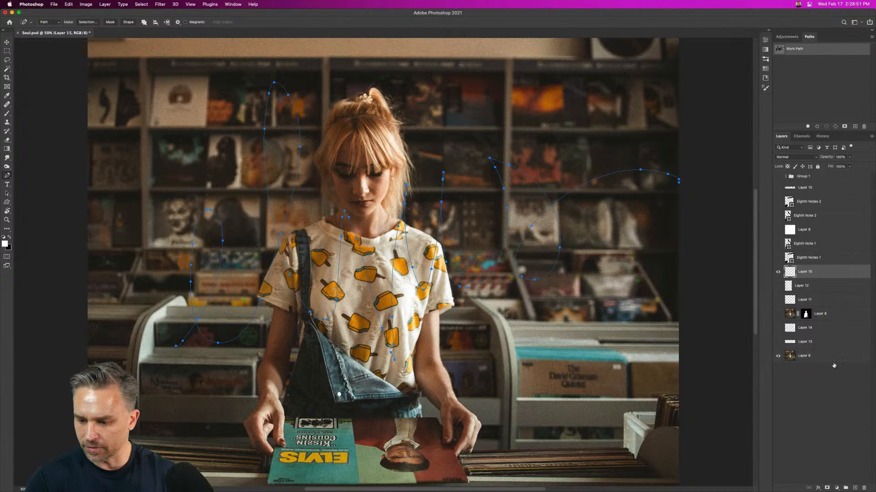
{"action": "left_click", "coordinate": [778, 229]}
{"action": "left_click_drag", "start_coordinate": [793, 230], "coordinate": [815, 282]}
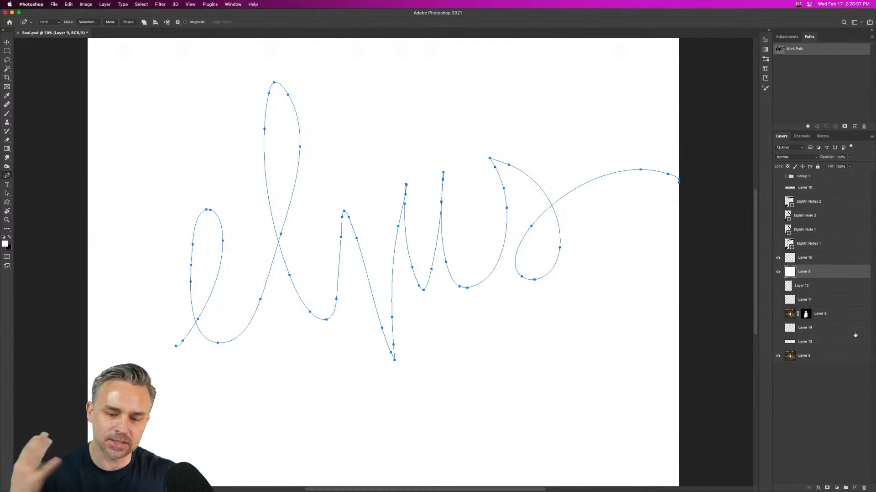
Save the handwritten work path as a permanent path.
{"action": "right_click", "coordinate": [839, 50]}
{"action": "left_click", "coordinate": [852, 50]}
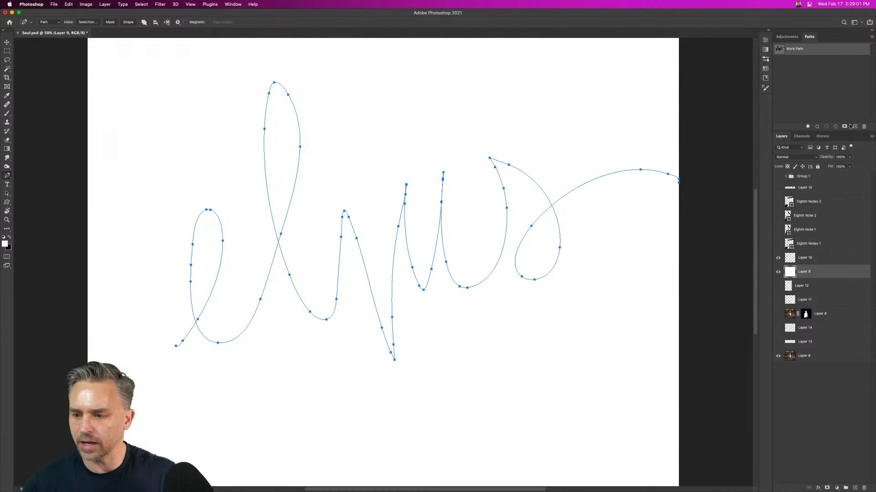
{"action": "left_click", "coordinate": [873, 37]}
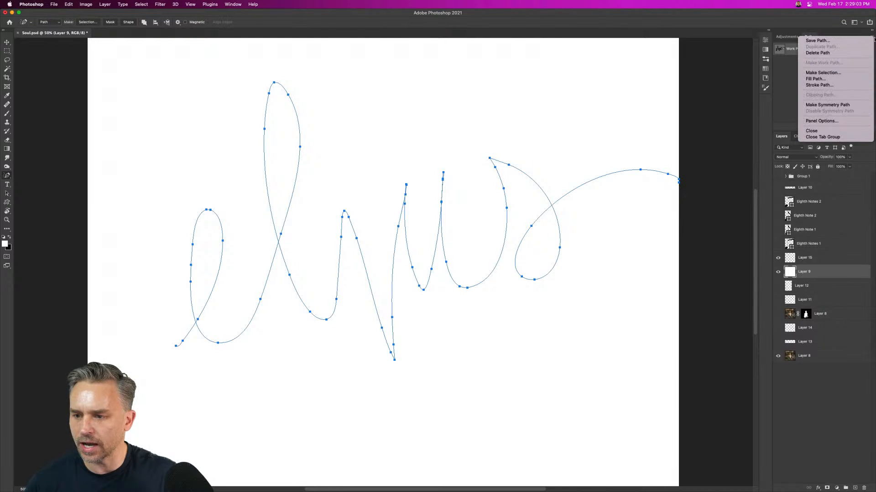
{"action": "left_click", "coordinate": [842, 41]}
{"action": "left_click", "coordinate": [479, 235]}
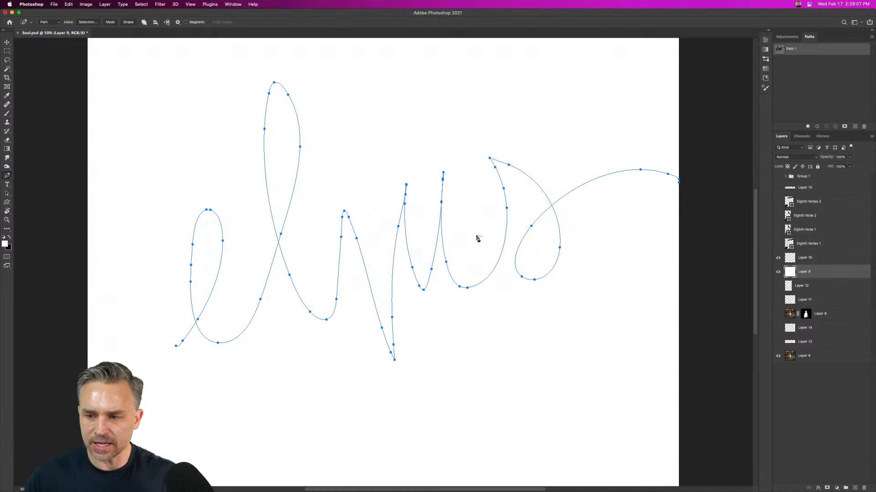
Stroke the handwritten path with the Brush tool on the empty layer above the white layer, and hide the white layer.
{"action": "left_click", "coordinate": [799, 258]}
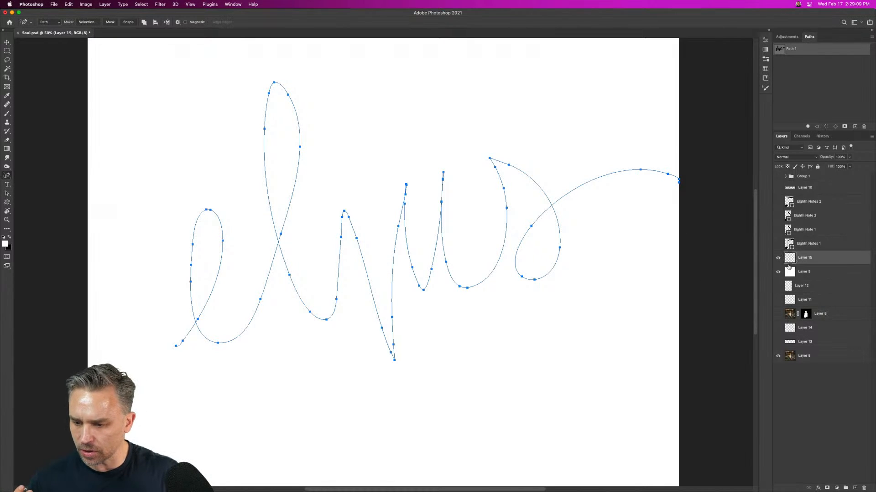
{"action": "left_click", "coordinate": [778, 272]}
{"action": "left_click", "coordinate": [778, 272]}
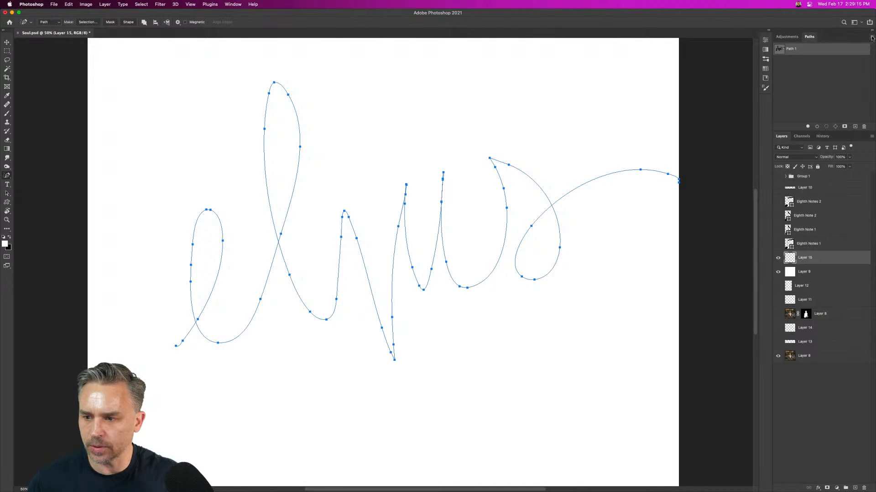
{"action": "left_click", "coordinate": [872, 38]}
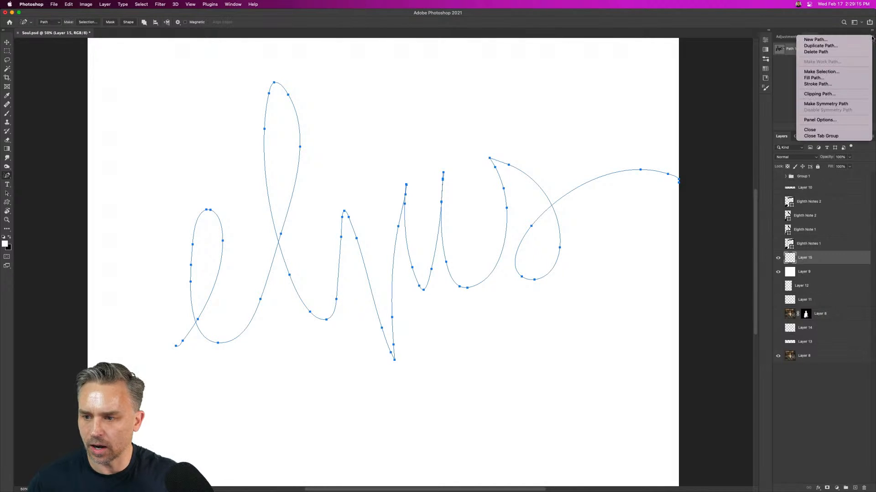
{"action": "left_click", "coordinate": [840, 83]}
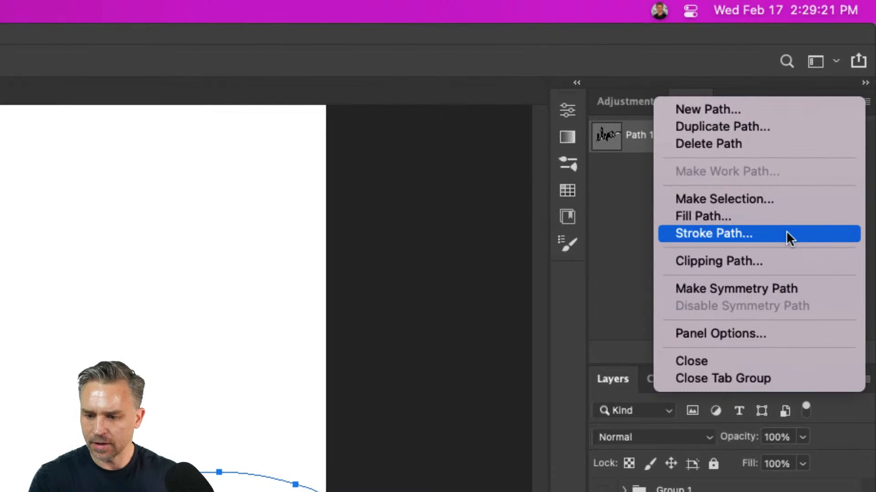
{"action": "left_click", "coordinate": [788, 234]}
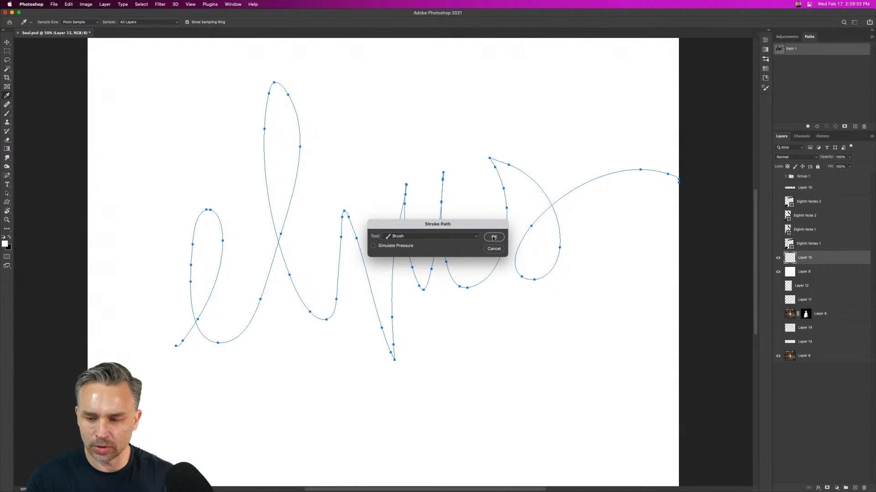
{"action": "left_click", "coordinate": [494, 238]}
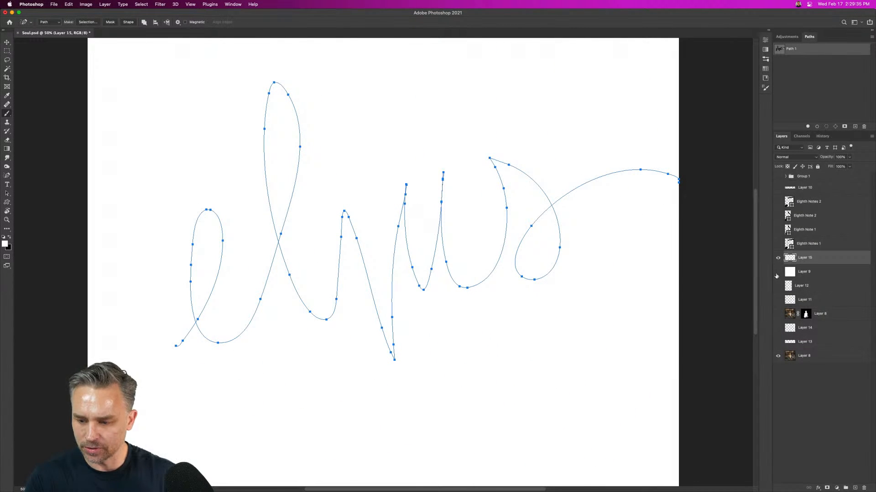
{"action": "left_click", "coordinate": [777, 273]}
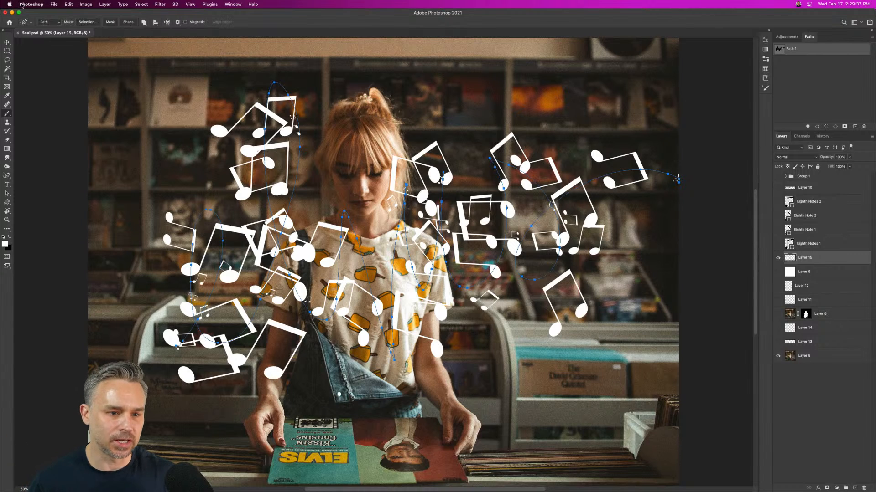
Stroke the path again with a much smaller note brush on a new empty layer, hiding the previously stroked layer.
{"action": "key", "text": "b"}
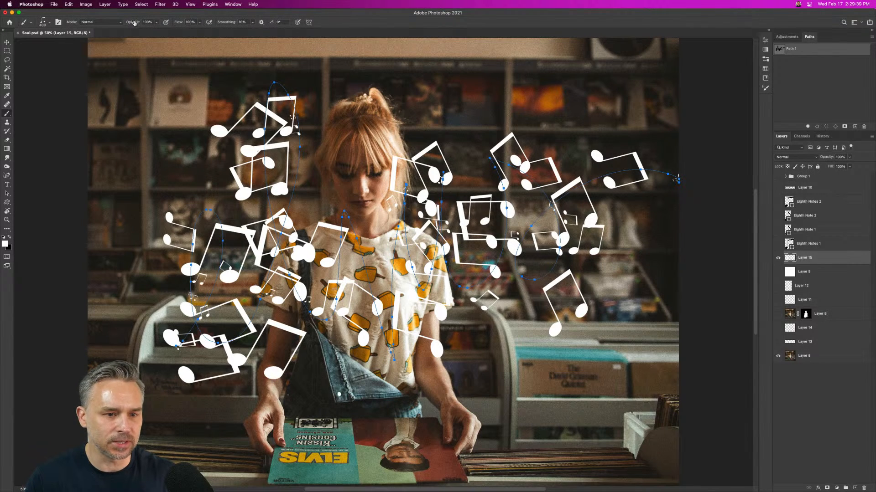
{"action": "left_click", "coordinate": [49, 22]}
{"action": "left_click", "coordinate": [60, 43]}
{"action": "key", "text": "Return"}
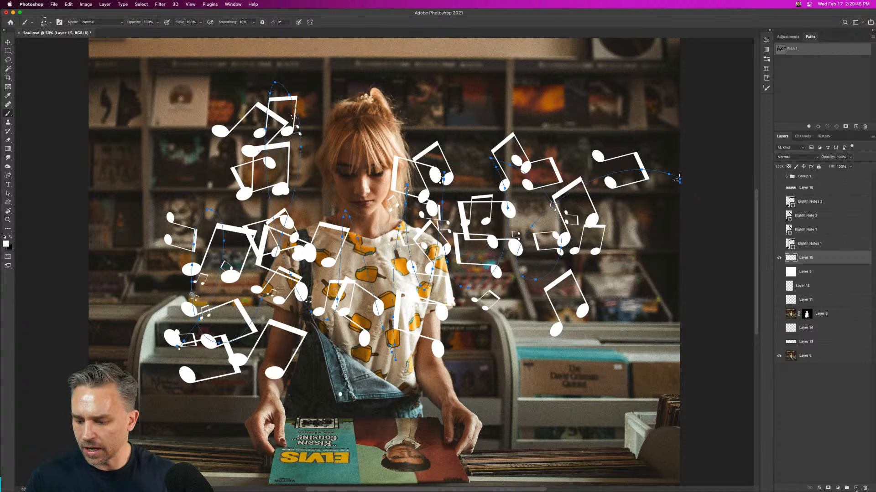
{"action": "left_click", "coordinate": [855, 488]}
{"action": "left_click", "coordinate": [779, 272]}
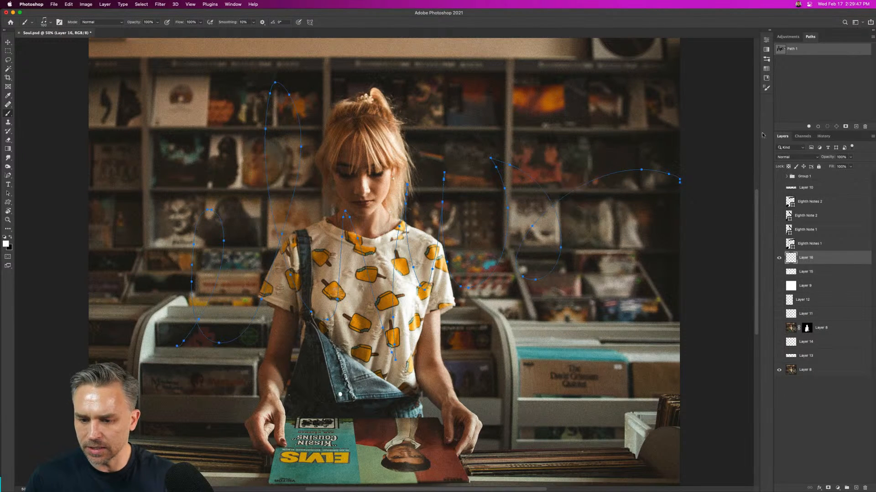
{"action": "left_click", "coordinate": [872, 37]}
{"action": "left_click", "coordinate": [834, 84]}
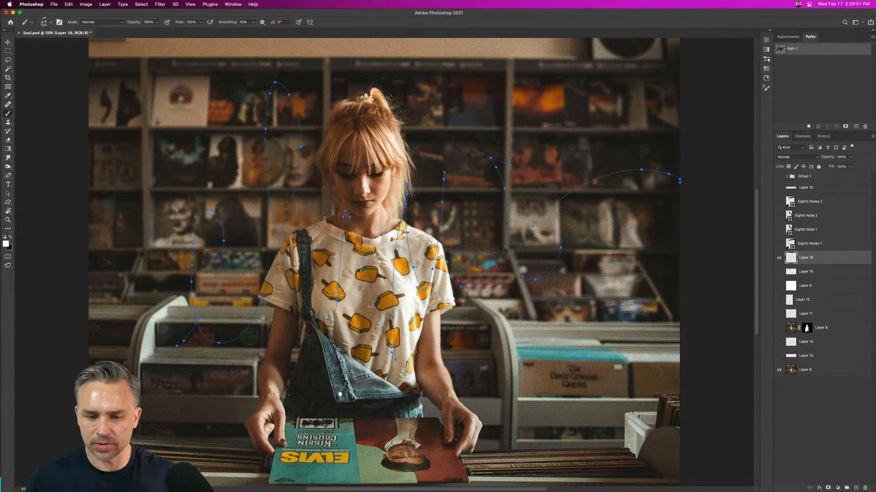
{"action": "left_click", "coordinate": [493, 237]}
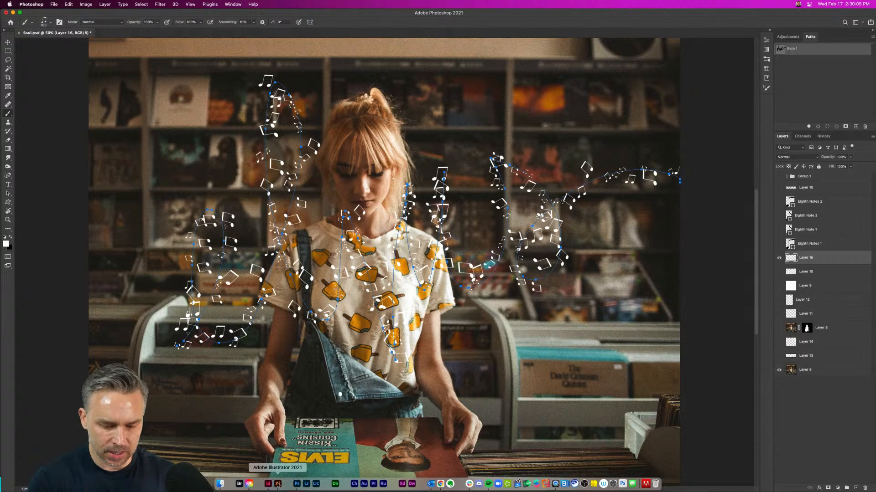
Hide the stroked notes, show the Eighth Notes 1 shape layer, and select its note path without the handwritten path.
{"action": "left_click", "coordinate": [8, 42]}
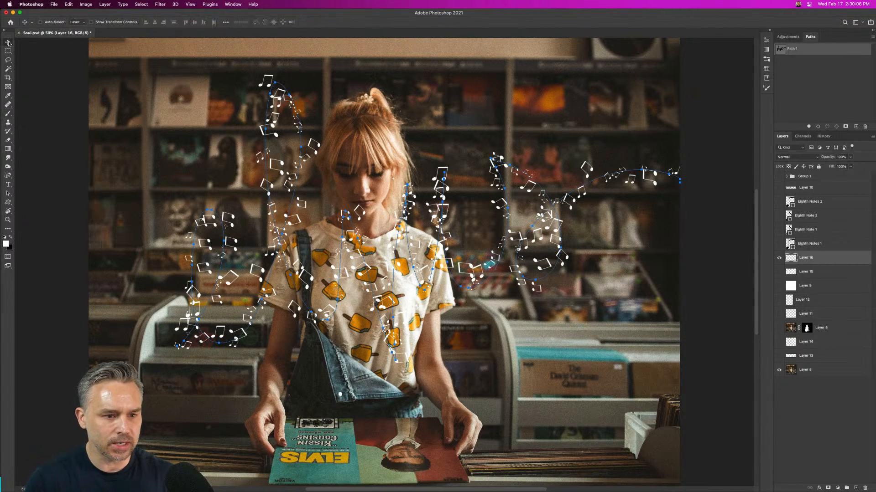
{"action": "left_click", "coordinate": [779, 259]}
{"action": "left_click", "coordinate": [779, 244]}
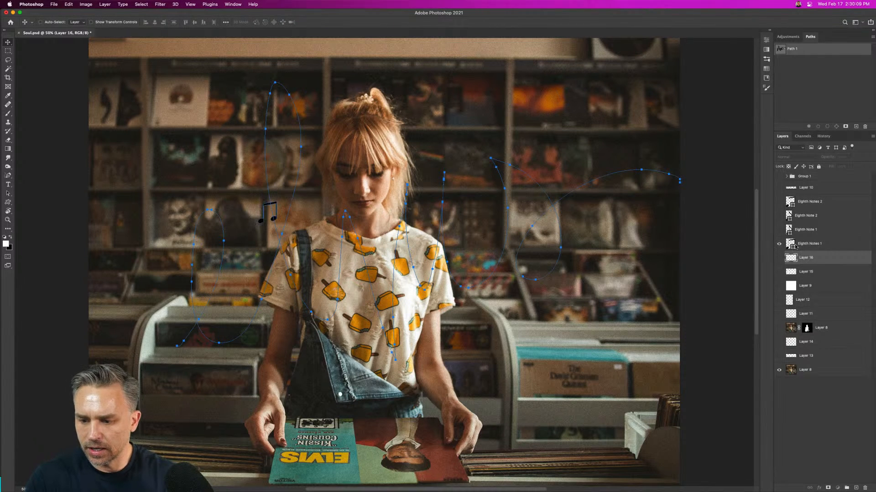
{"action": "left_click", "coordinate": [795, 244]}
{"action": "left_click", "coordinate": [8, 193]}
{"action": "left_click_drag", "start_coordinate": [199, 165], "coordinate": [329, 253]}
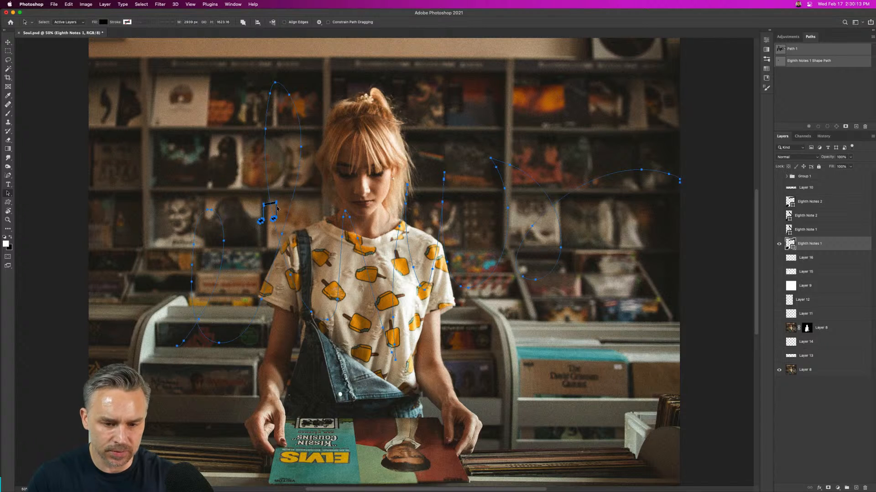
{"action": "left_click", "coordinate": [456, 194]}
{"action": "left_click", "coordinate": [782, 115]}
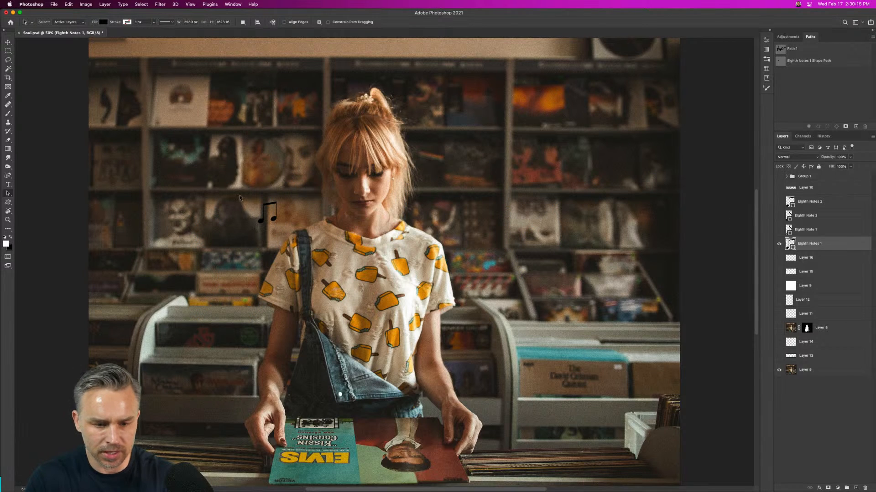
{"action": "left_click_drag", "start_coordinate": [237, 197], "coordinate": [276, 243]}
Paste the note path into Illustrator as a fully editable Compound Shape, and give it a black fill with no stroke.
{"action": "left_click", "coordinate": [278, 484]}
{"action": "key", "text": "super+v"}
{"action": "left_click", "coordinate": [364, 285]}
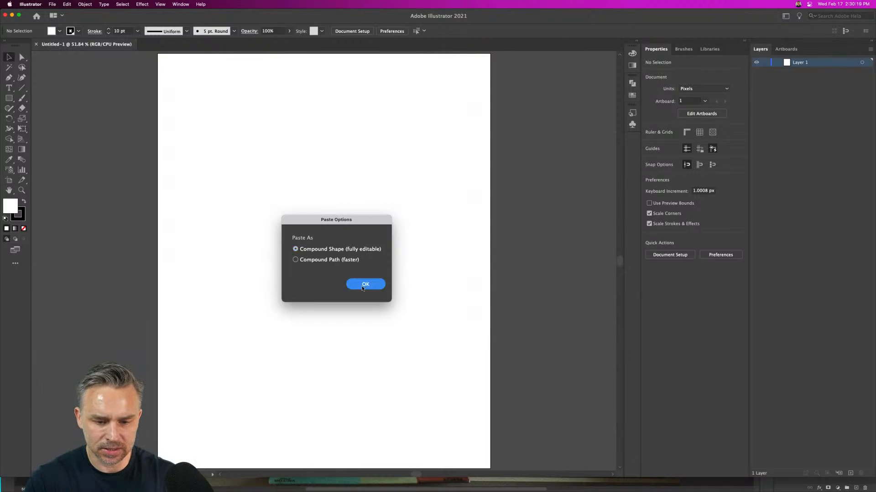
{"action": "left_click", "coordinate": [5, 219]}
{"action": "left_click", "coordinate": [23, 202]}
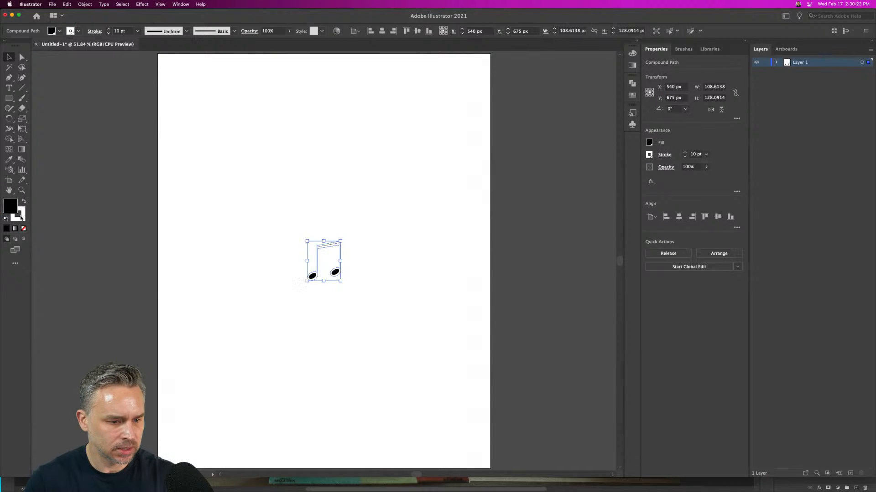
{"action": "left_click", "coordinate": [21, 219]}
{"action": "left_click", "coordinate": [23, 228]}
Create a scatter brush from the note, with Random size ranging from 51% to 494%.
{"action": "mouse_move", "coordinate": [322, 250]}
{"action": "left_mouse_down"}
{"action": "mouse_move", "coordinate": [260, 199]}
{"action": "mouse_move", "coordinate": [719, 429]}
{"action": "left_mouse_up"}
{"action": "left_click", "coordinate": [683, 49]}
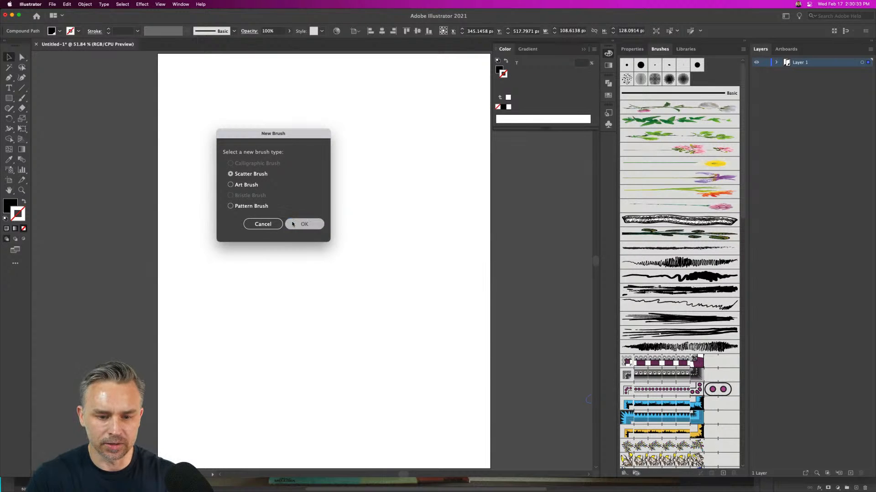
{"action": "left_click", "coordinate": [426, 444]}
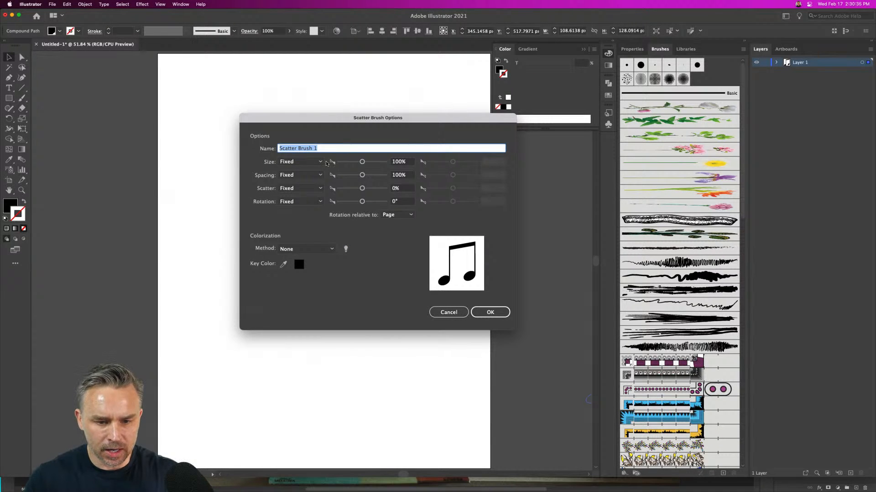
{"action": "left_click_drag", "start_coordinate": [362, 162], "coordinate": [350, 162]}
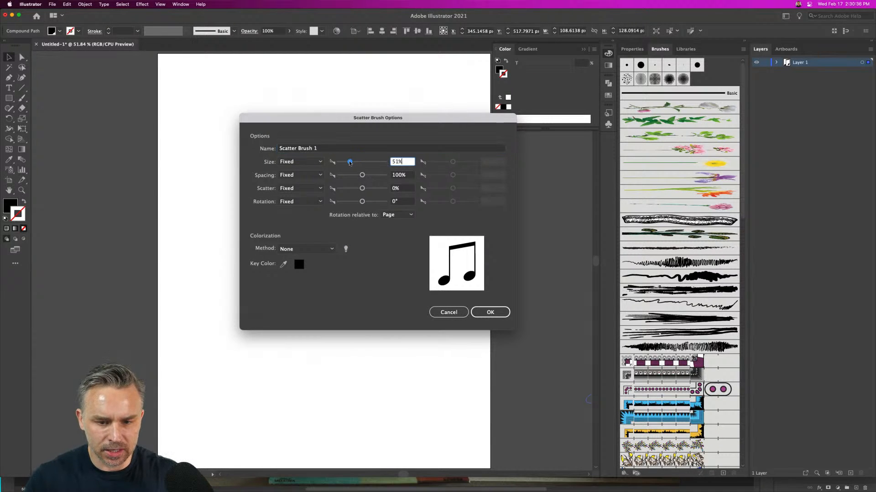
{"action": "left_click", "coordinate": [302, 161]}
{"action": "left_click", "coordinate": [296, 180]}
{"action": "left_click_drag", "start_coordinate": [452, 163], "coordinate": [457, 164]}
Set the scatter brush's spacing to Random from 81% to 429% and its scatter to Random from -302% to 304%.
{"action": "left_click", "coordinate": [301, 176]}
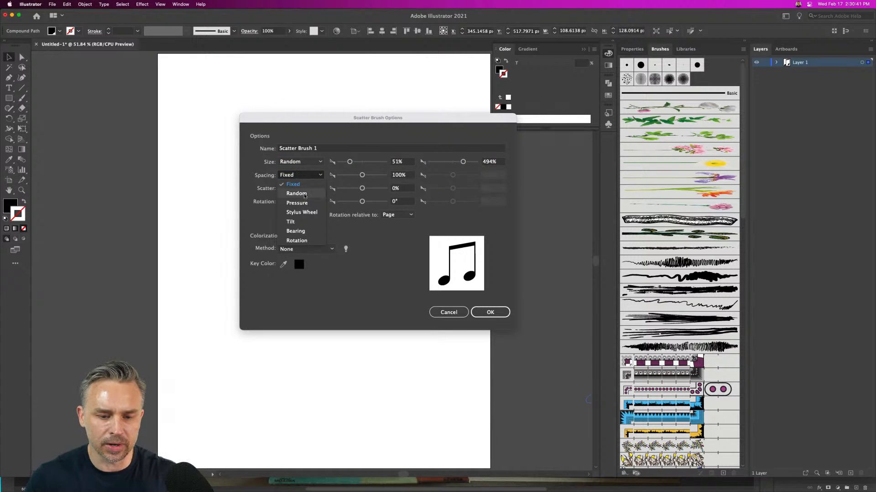
{"action": "left_click", "coordinate": [305, 194]}
{"action": "left_click_drag", "start_coordinate": [361, 176], "coordinate": [358, 176]}
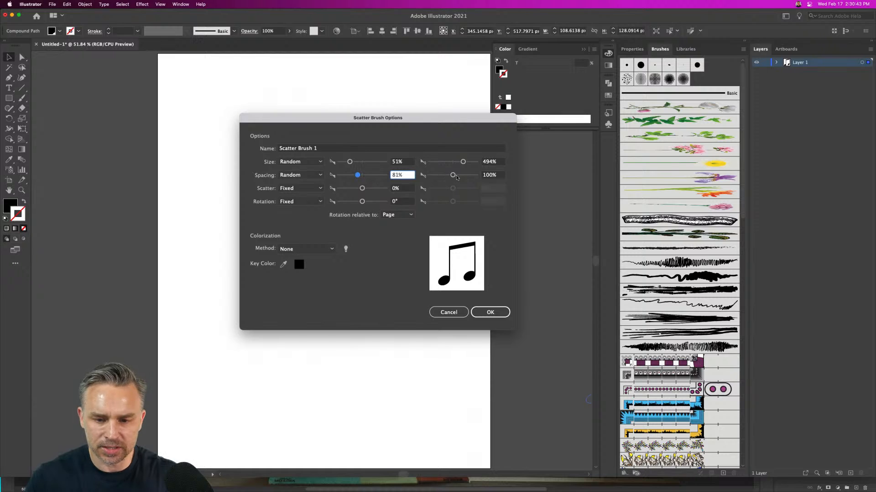
{"action": "left_click_drag", "start_coordinate": [452, 176], "coordinate": [462, 177]}
{"action": "left_click", "coordinate": [301, 188]}
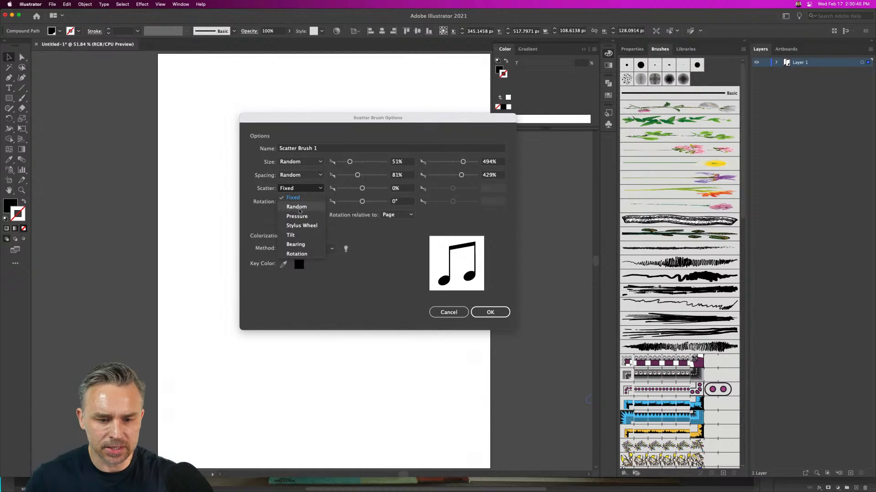
{"action": "left_click", "coordinate": [305, 206]}
{"action": "left_click_drag", "start_coordinate": [362, 188], "coordinate": [355, 190]}
{"action": "left_click_drag", "start_coordinate": [453, 188], "coordinate": [459, 188]}
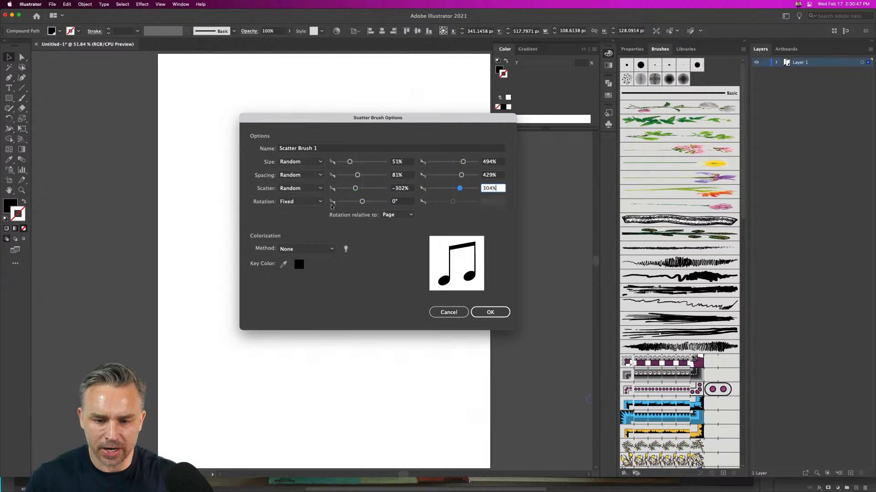
Set the scatter brush's rotation to Random from -16° to 35° and accept the brush options.
{"action": "left_click", "coordinate": [300, 201]}
{"action": "left_click_drag", "start_coordinate": [362, 201], "coordinate": [360, 201]}
{"action": "left_click_drag", "start_coordinate": [453, 202], "coordinate": [459, 203]}
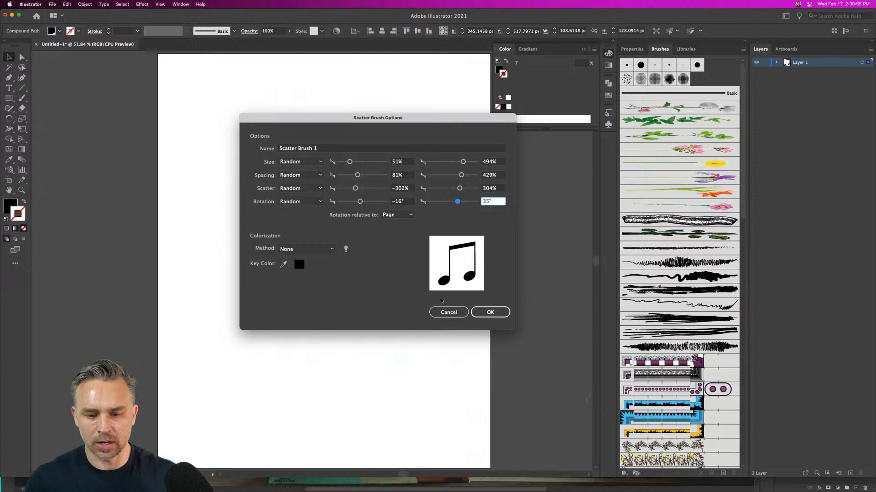
{"action": "left_click", "coordinate": [490, 312]}
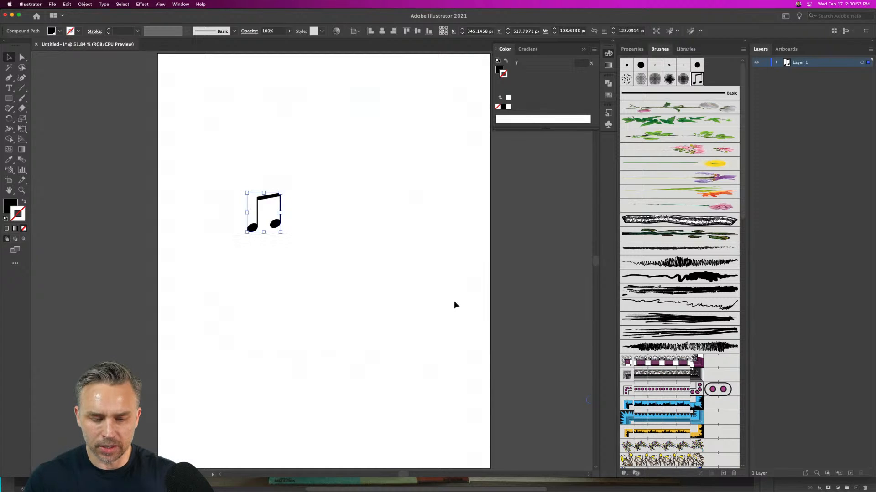
Move the note off the artboard onto the pasteboard, and undo a trial application of the scatter brush to it.
{"action": "mouse_move", "coordinate": [255, 198]}
{"action": "left_mouse_down"}
{"action": "mouse_move", "coordinate": [442, 216]}
{"action": "mouse_move", "coordinate": [555, 208]}
{"action": "left_mouse_up"}
{"action": "left_click", "coordinate": [8, 108]}
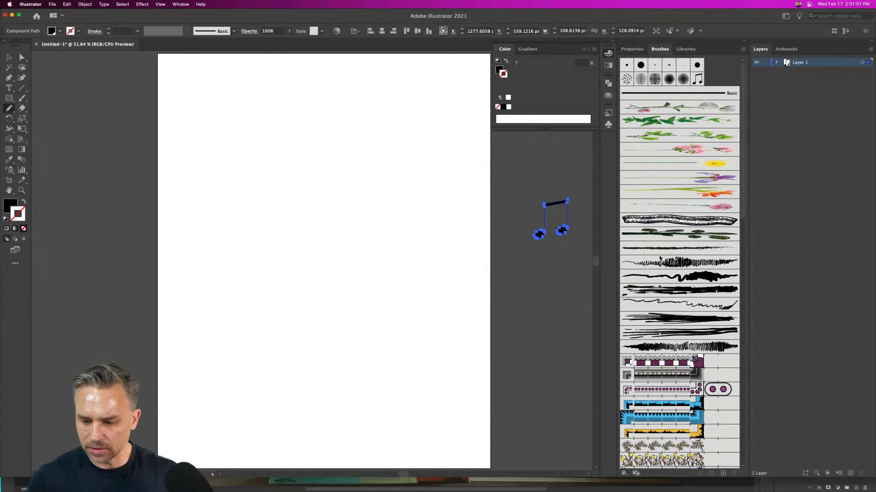
{"action": "left_click", "coordinate": [696, 79]}
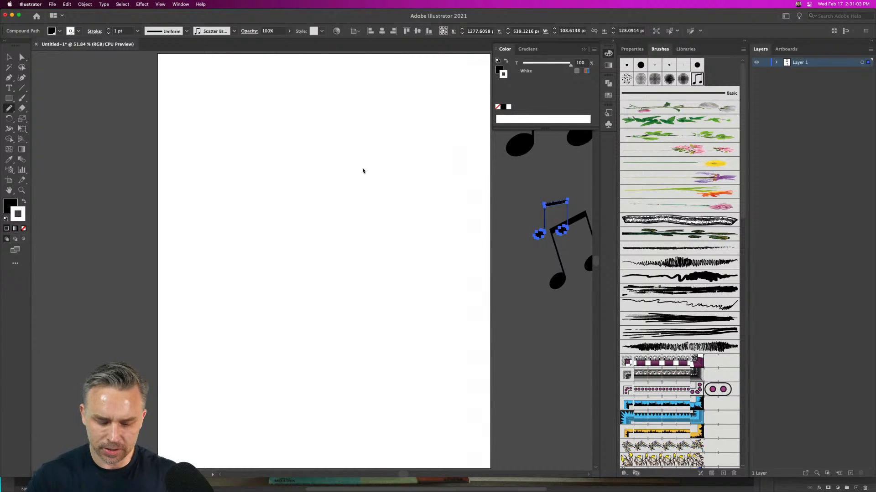
{"action": "key", "text": "super+z"}
Draw a U-shaped Pencil curve about 504 px wide and 407 px tall, styled with the note scatter brush at 0.25 pt stroke.
{"action": "left_click_drag", "start_coordinate": [217, 165], "coordinate": [370, 256]}
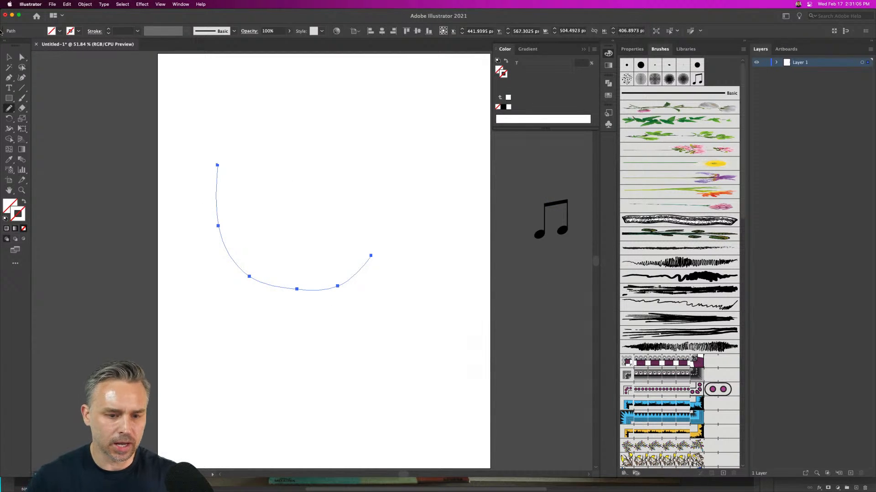
{"action": "left_click", "coordinate": [696, 79]}
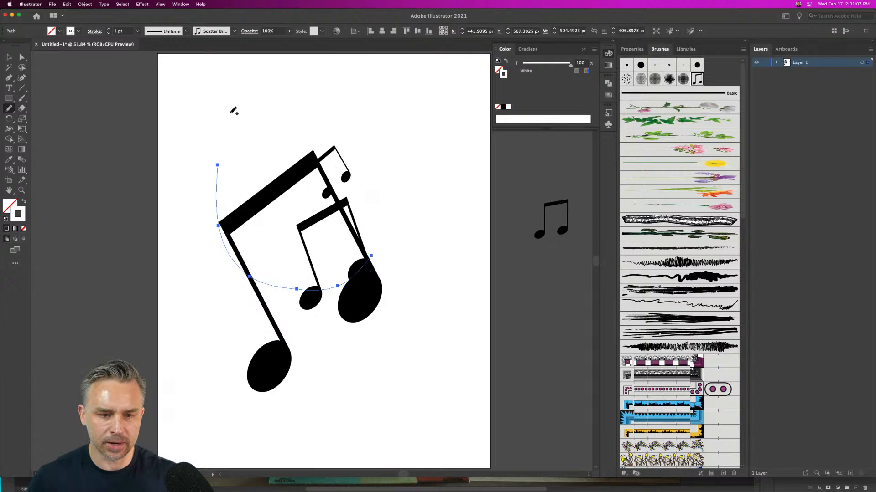
{"action": "left_click", "coordinate": [108, 33]}
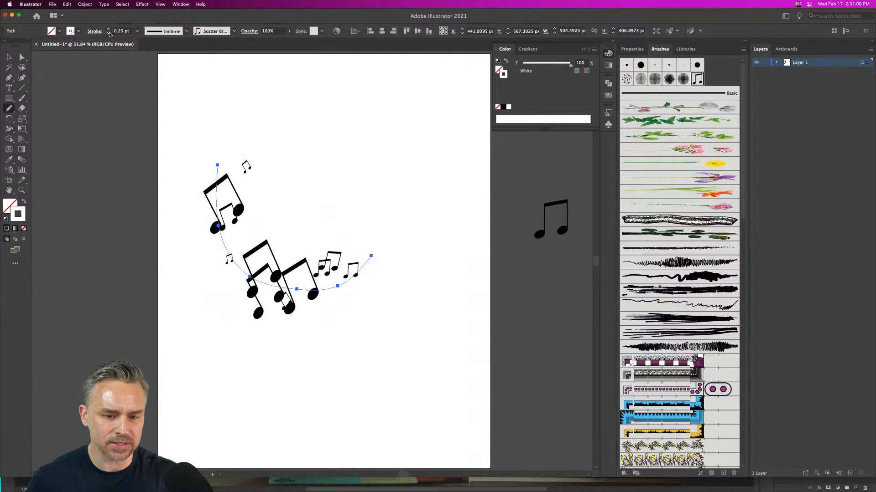
Set the note scatter brush's random size range from 17% to 112% and apply the change to existing strokes.
{"action": "left_click", "coordinate": [109, 33]}
{"action": "left_click", "coordinate": [109, 29]}
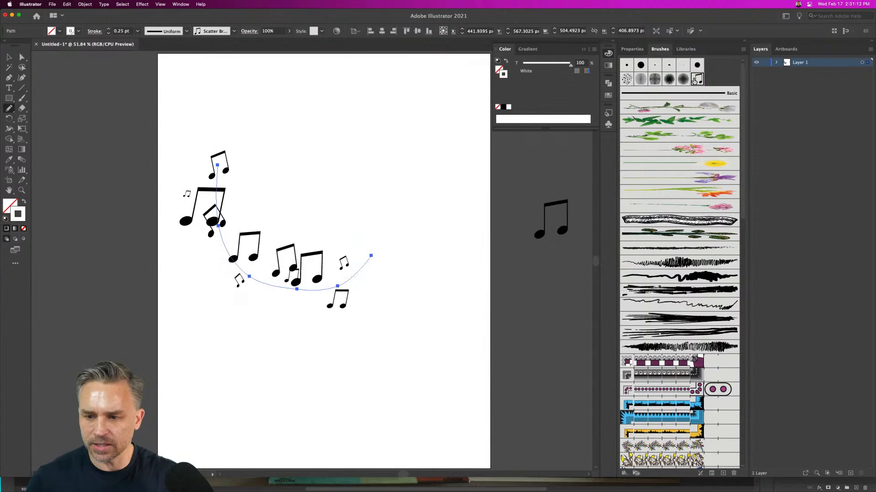
{"action": "double_click", "coordinate": [695, 79]}
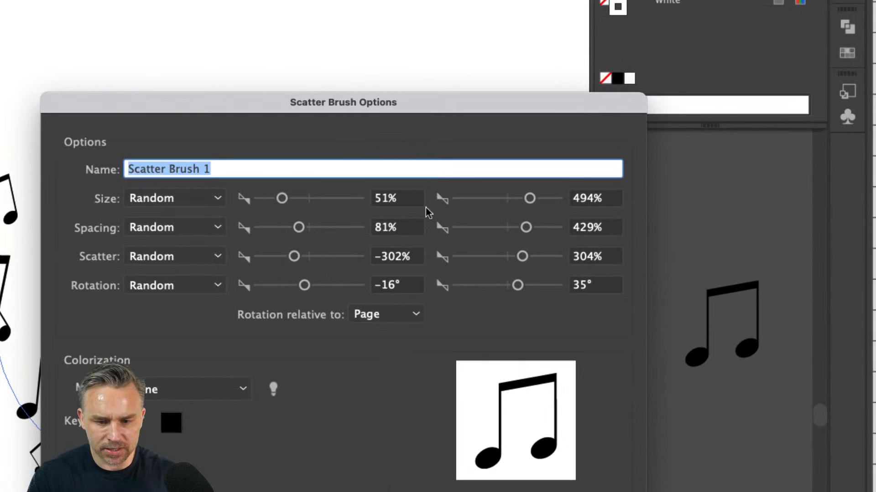
{"action": "left_click_drag", "start_coordinate": [281, 198], "coordinate": [272, 201]}
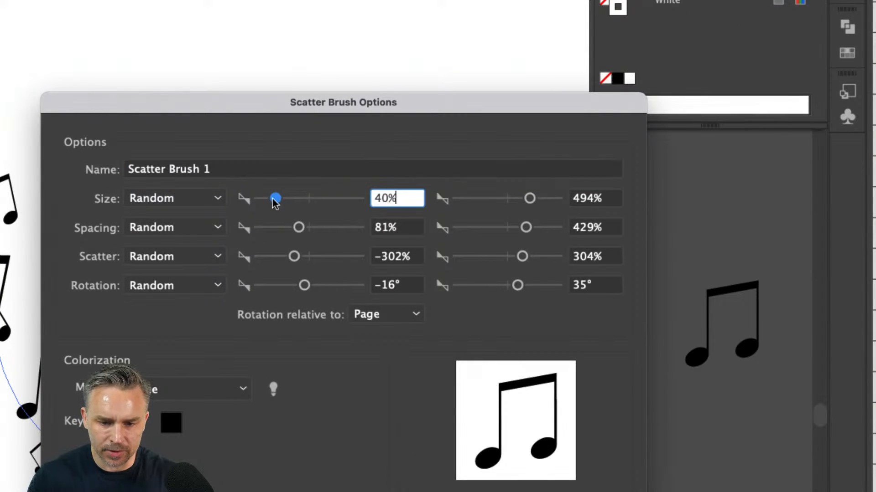
{"action": "left_click_drag", "start_coordinate": [529, 199], "coordinate": [511, 205]}
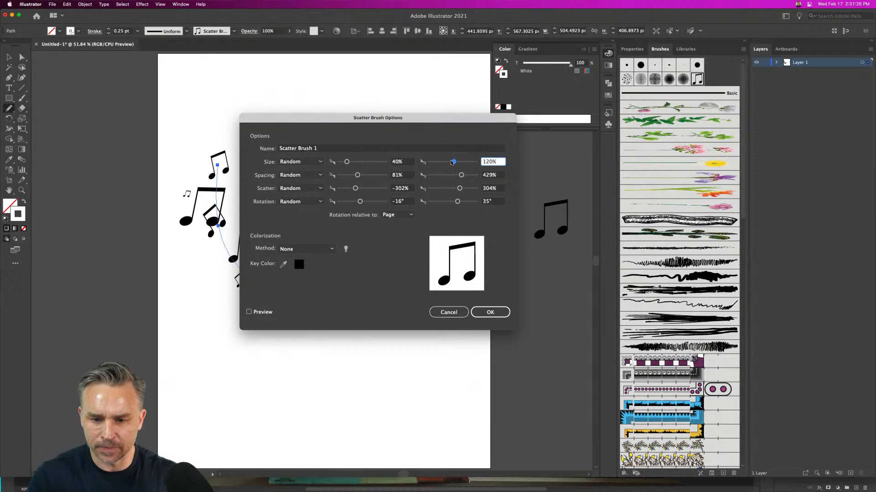
{"action": "left_click_drag", "start_coordinate": [347, 162], "coordinate": [342, 164]}
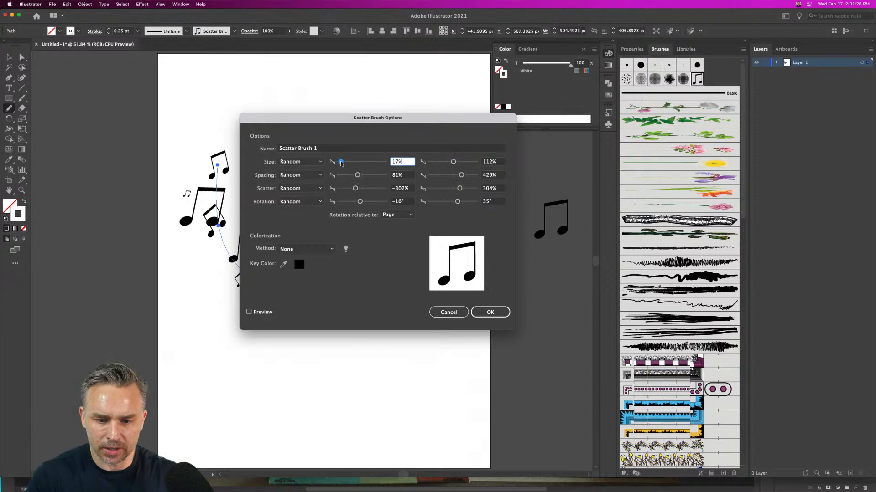
{"action": "left_click", "coordinate": [484, 311]}
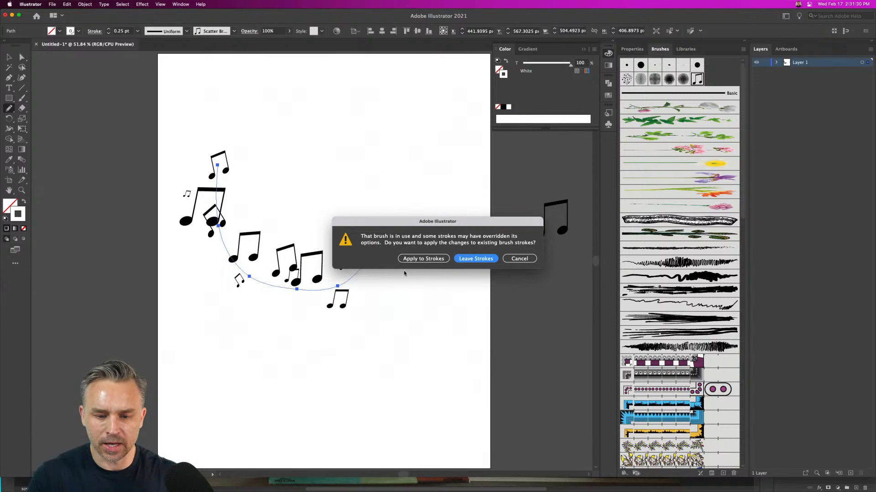
{"action": "left_click", "coordinate": [423, 258]}
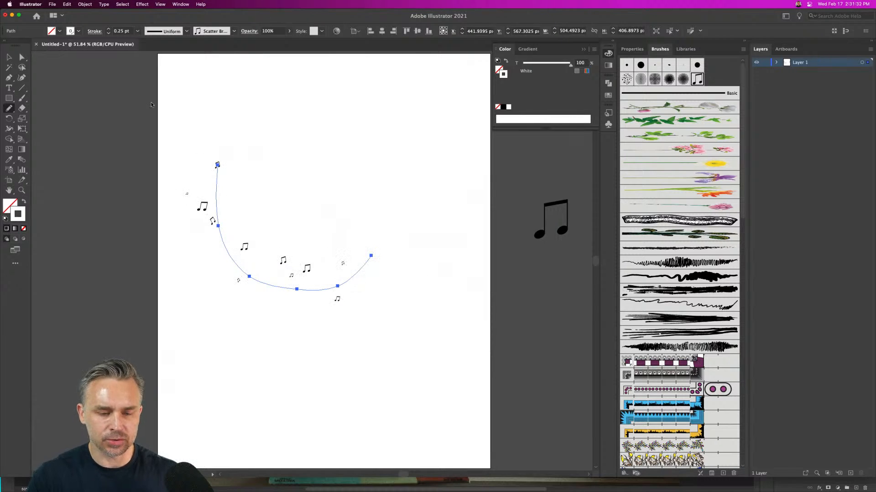
Try a different stroke weight on the U-shaped note curve and return it to 0.25 pt.
{"action": "left_click", "coordinate": [109, 30]}
{"action": "left_click", "coordinate": [109, 29]}
{"action": "left_click", "coordinate": [109, 35]}
{"action": "left_click", "coordinate": [109, 34]}
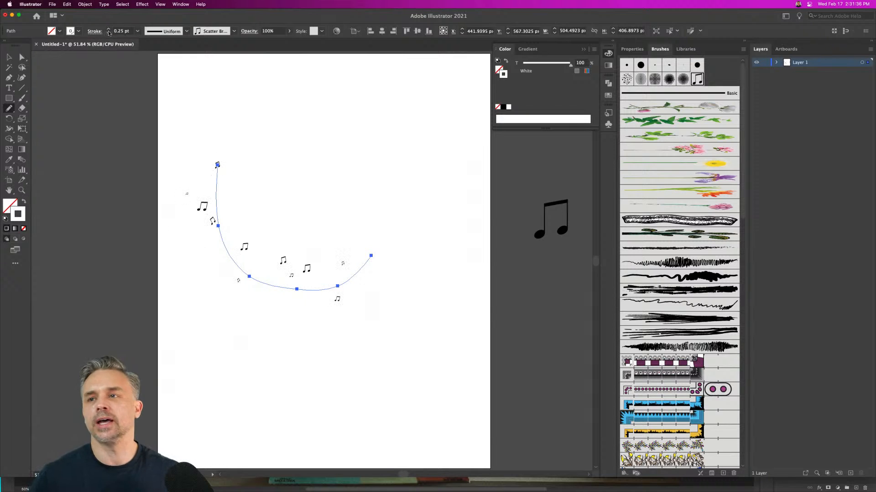
Delete the U-shaped curve, and draw a looping zigzag Pencil path about 1079 px wide and 596 px tall with the note brush.
{"action": "key", "text": "v"}
{"action": "key", "text": "Delete"}
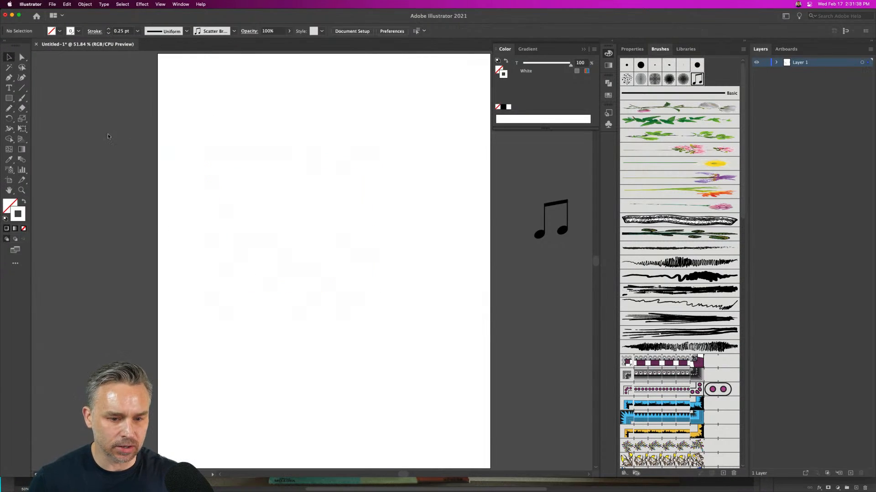
{"action": "left_click", "coordinate": [9, 108]}
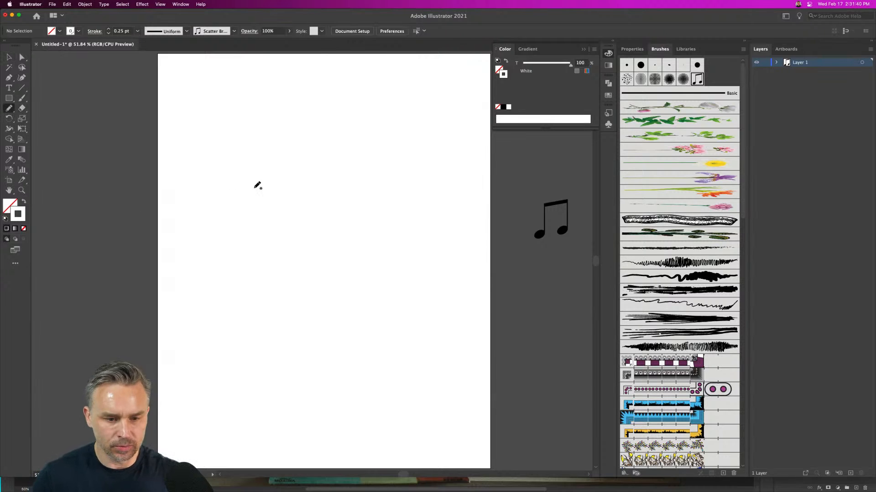
{"action": "scroll", "coordinate": [211, 231], "scroll_direction": "down", "scroll_amount": 1}
{"action": "mouse_move", "coordinate": [221, 307]}
{"action": "left_mouse_down"}
{"action": "mouse_move", "coordinate": [231, 236]}
{"action": "mouse_move", "coordinate": [286, 198]}
{"action": "mouse_move", "coordinate": [306, 269]}
{"action": "mouse_move", "coordinate": [353, 274]}
{"action": "mouse_move", "coordinate": [341, 213]}
{"action": "mouse_move", "coordinate": [369, 203]}
{"action": "mouse_move", "coordinate": [402, 144]}
{"action": "mouse_move", "coordinate": [552, 136]}
{"action": "left_mouse_up"}
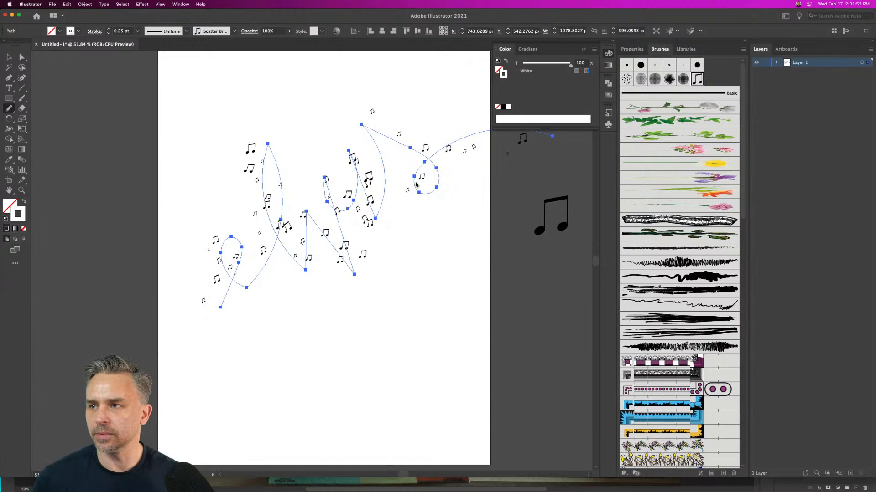
{"action": "left_click", "coordinate": [8, 58]}
{"action": "left_click", "coordinate": [348, 91]}
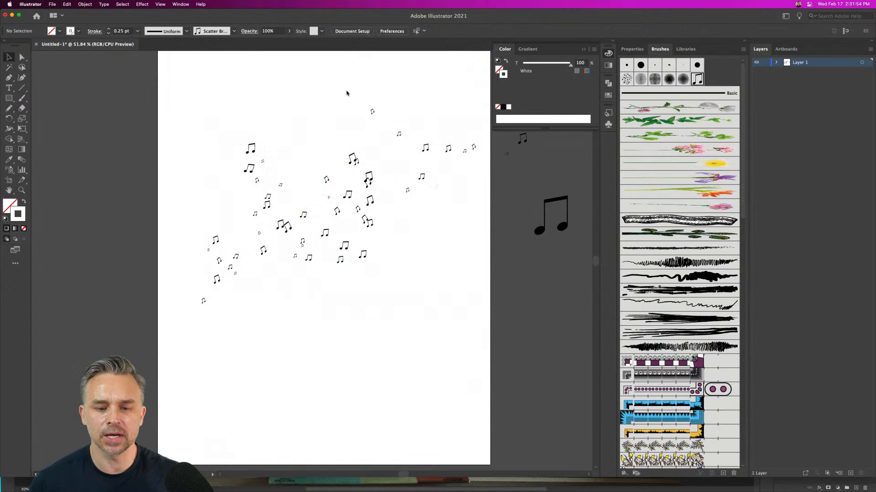
Move the note path about 219 px left and 61 px down, and shift its tall peak's anchor point down and right.
{"action": "left_click_drag", "start_coordinate": [307, 215], "coordinate": [236, 236]}
{"action": "left_click", "coordinate": [22, 57]}
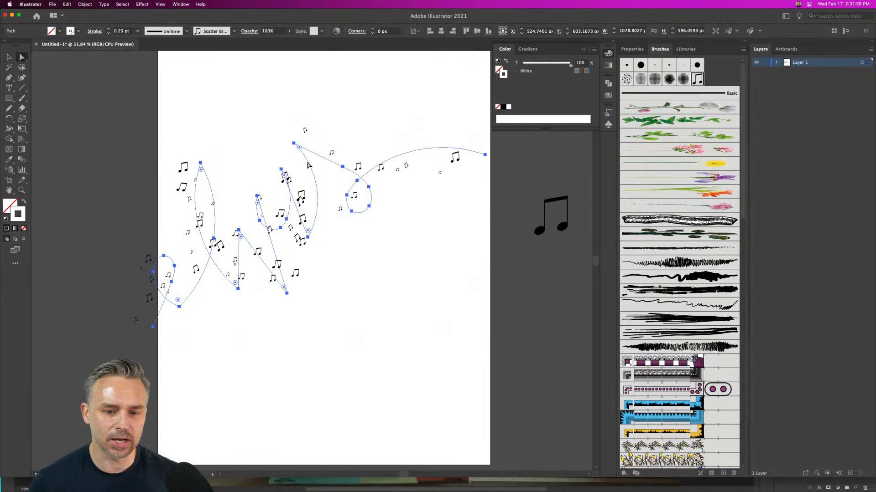
{"action": "left_click", "coordinate": [295, 145]}
{"action": "left_click_drag", "start_coordinate": [294, 144], "coordinate": [310, 158]}
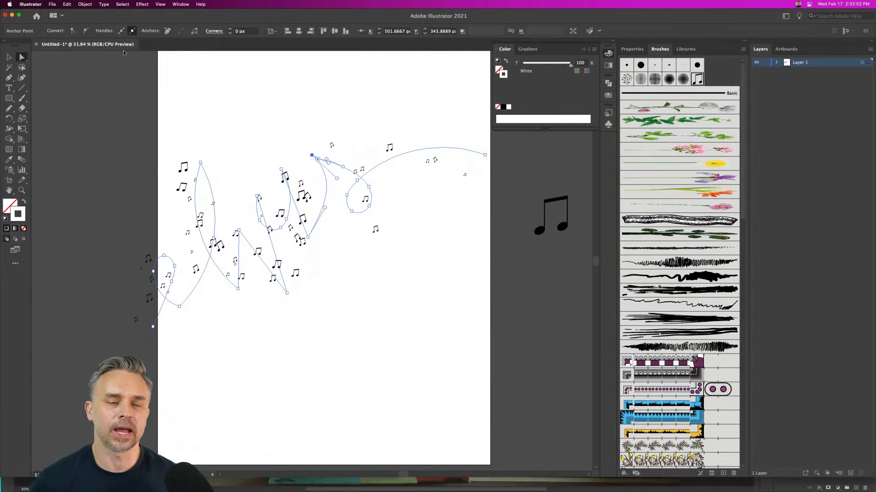
Set the note scatter brush's random spacing range from 25% to 254% and apply the change to existing strokes.
{"action": "double_click", "coordinate": [696, 79]}
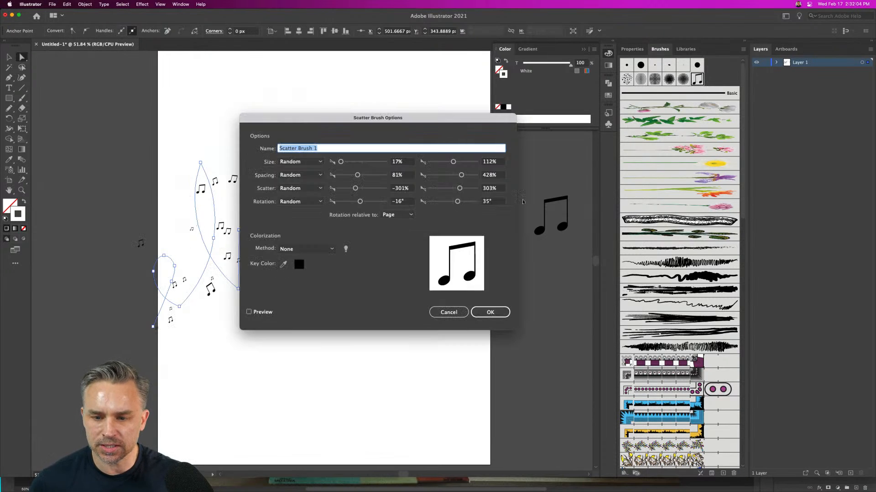
{"action": "left_click", "coordinate": [350, 176]}
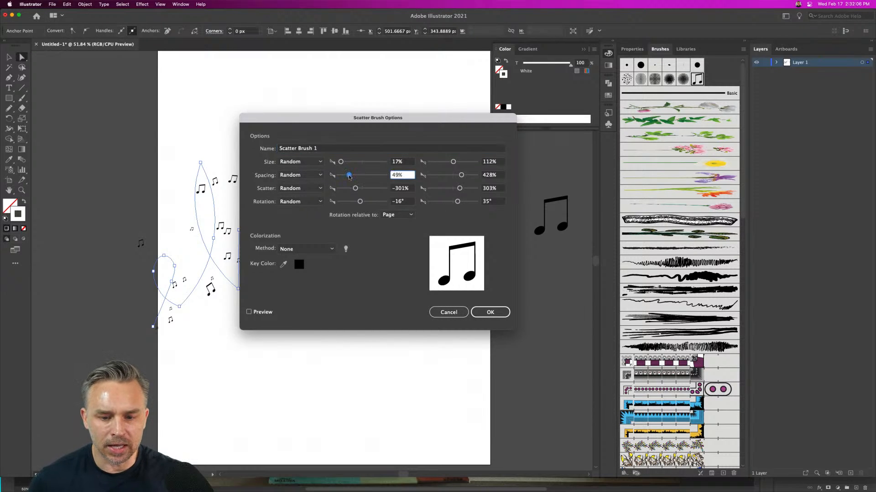
{"action": "left_click_drag", "start_coordinate": [350, 177], "coordinate": [343, 180]}
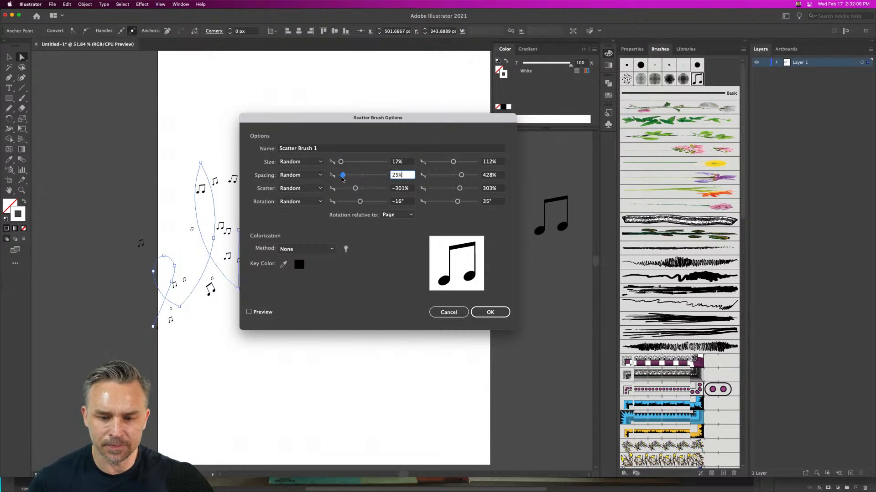
{"action": "left_click", "coordinate": [457, 176]}
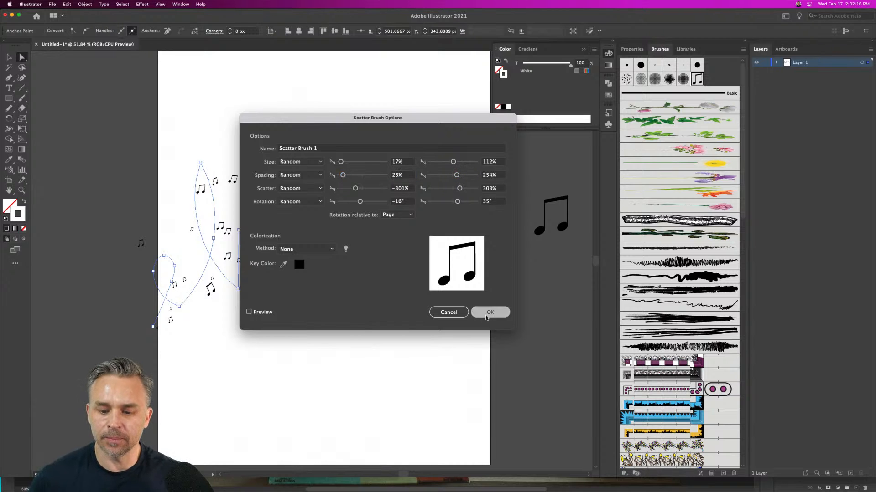
{"action": "left_click", "coordinate": [487, 314]}
{"action": "left_click", "coordinate": [431, 263]}
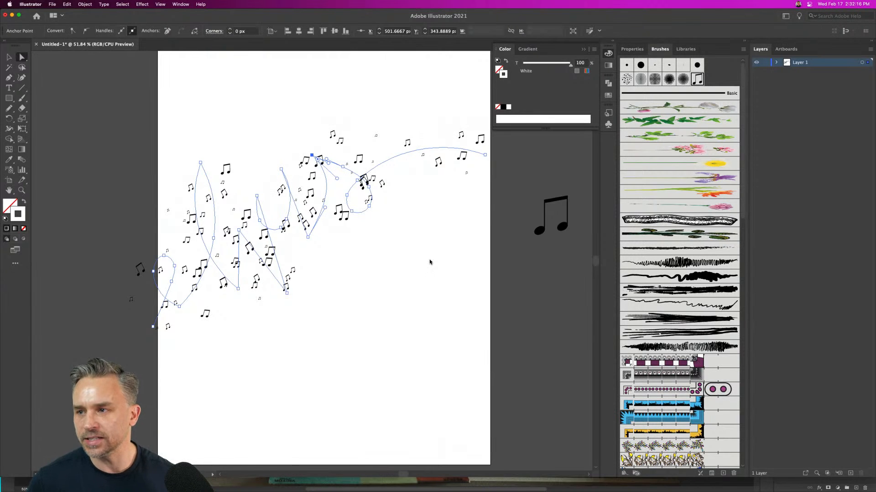
Switch to Photoshop, hide the Eighth Notes 1 layer, and show Layers 11 to 14 and the masked layer of the woman.
{"action": "left_click", "coordinate": [11, 16]}
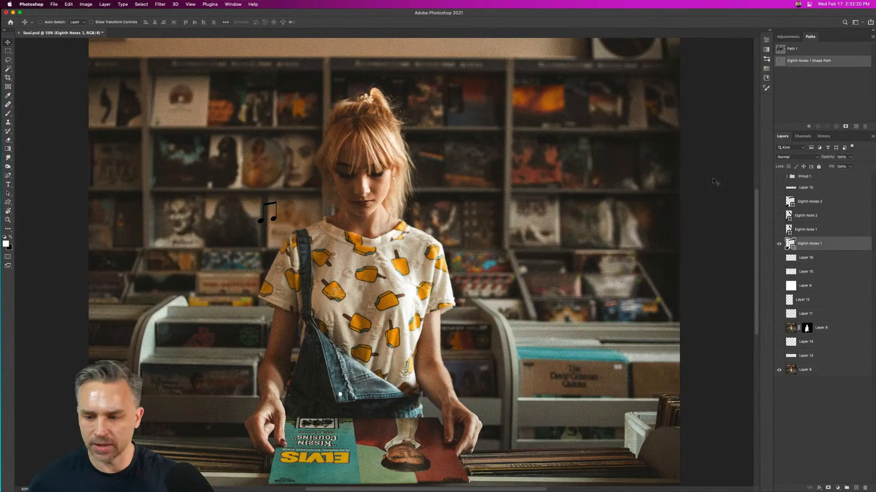
{"action": "left_click", "coordinate": [779, 245]}
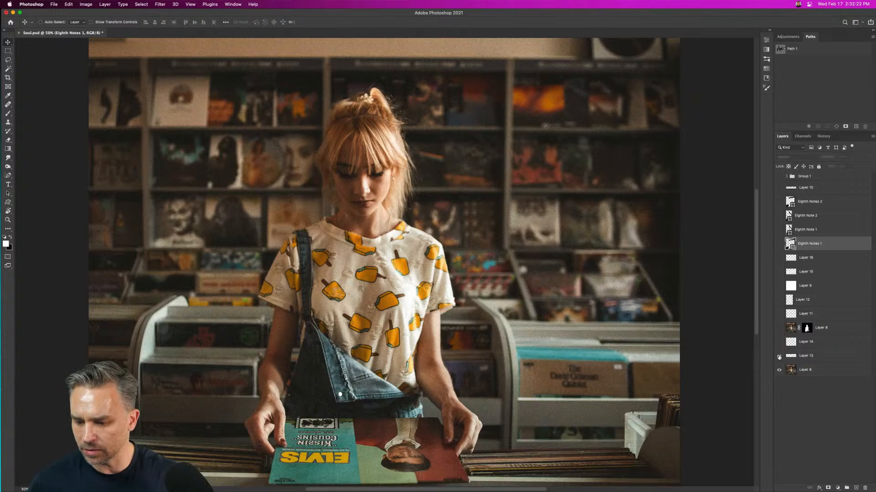
{"action": "left_click", "coordinate": [779, 314]}
{"action": "left_click", "coordinate": [779, 299]}
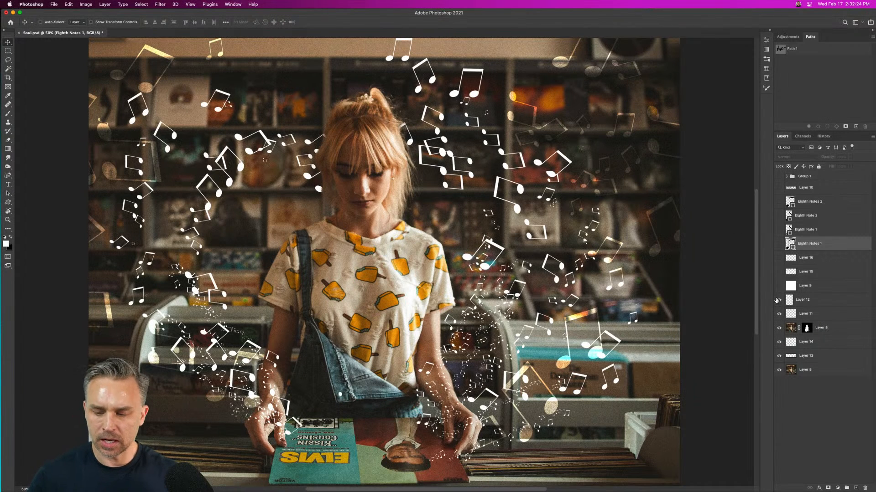
{"action": "key", "text": "super+minus"}
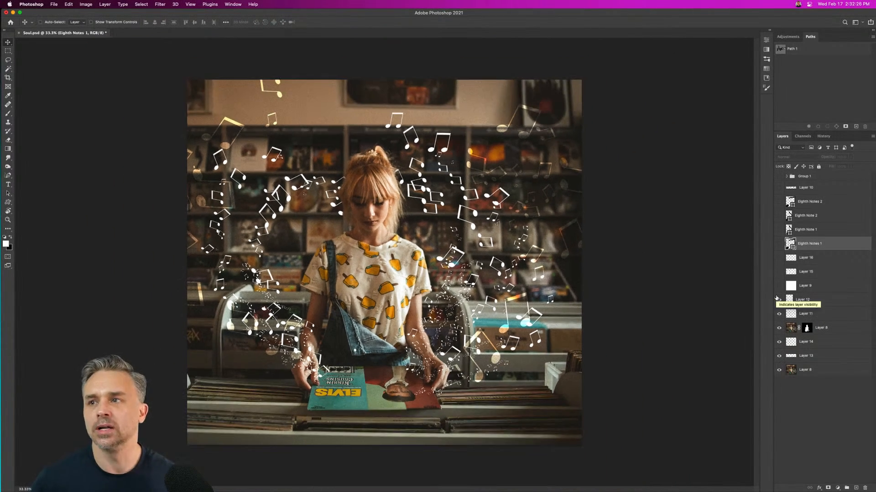